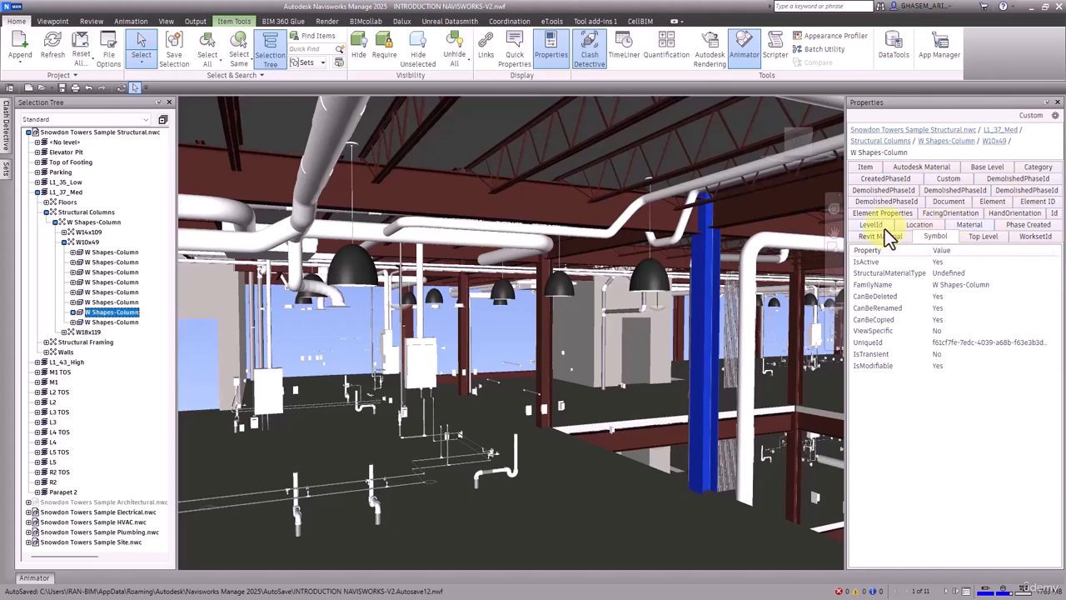
# Show the selected column's Element properties and examine its rows and the actions available for them.
pyautogui.click(1002, 204)
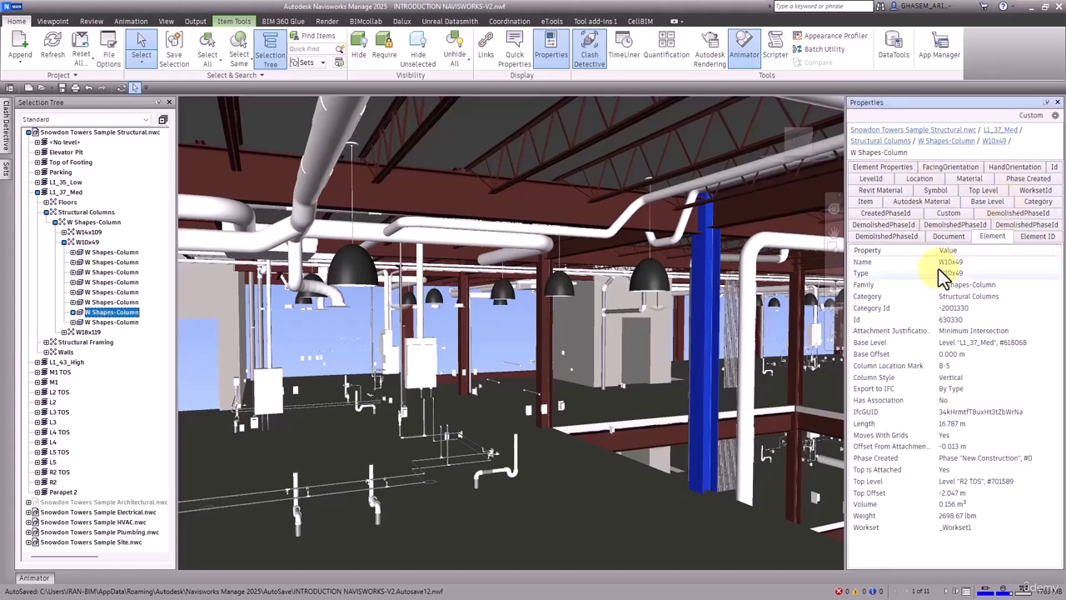
pyautogui.rightClick(861, 296)
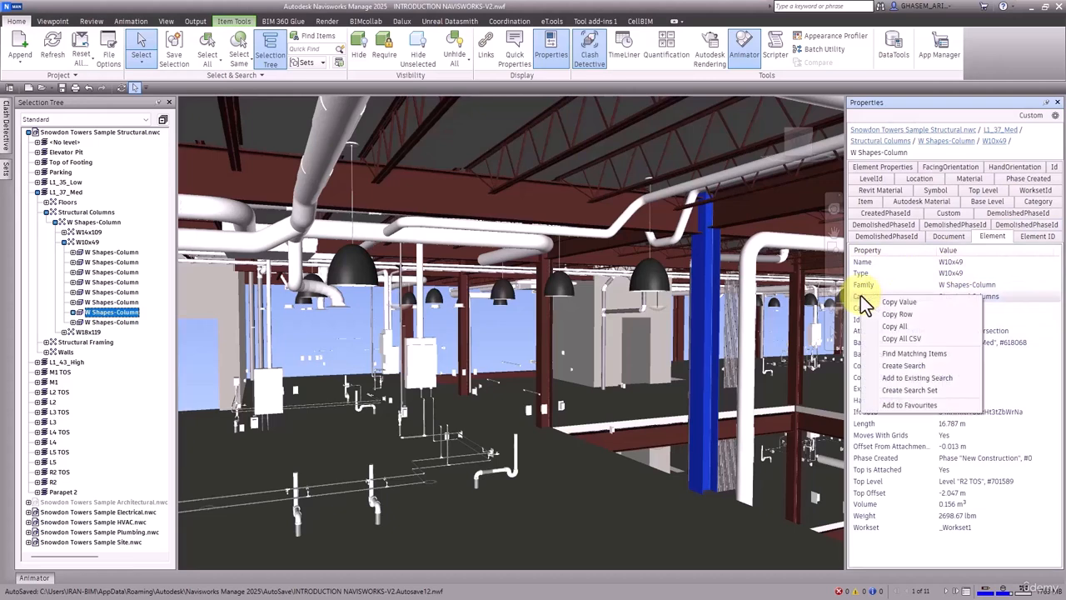
pyautogui.rightClick(1006, 298)
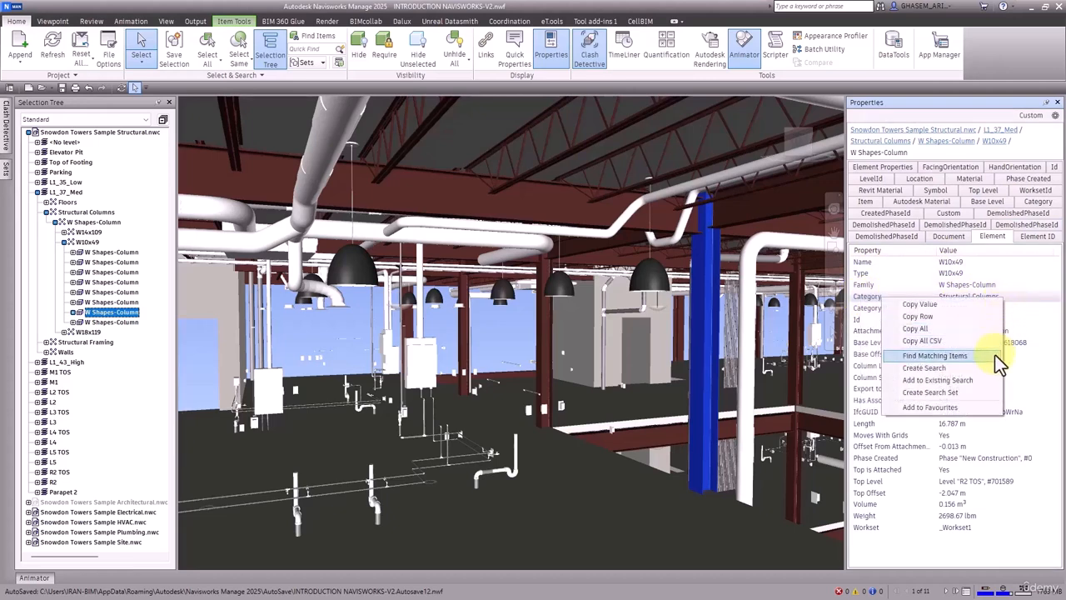
pyautogui.click(977, 288)
pyautogui.rightClick(976, 289)
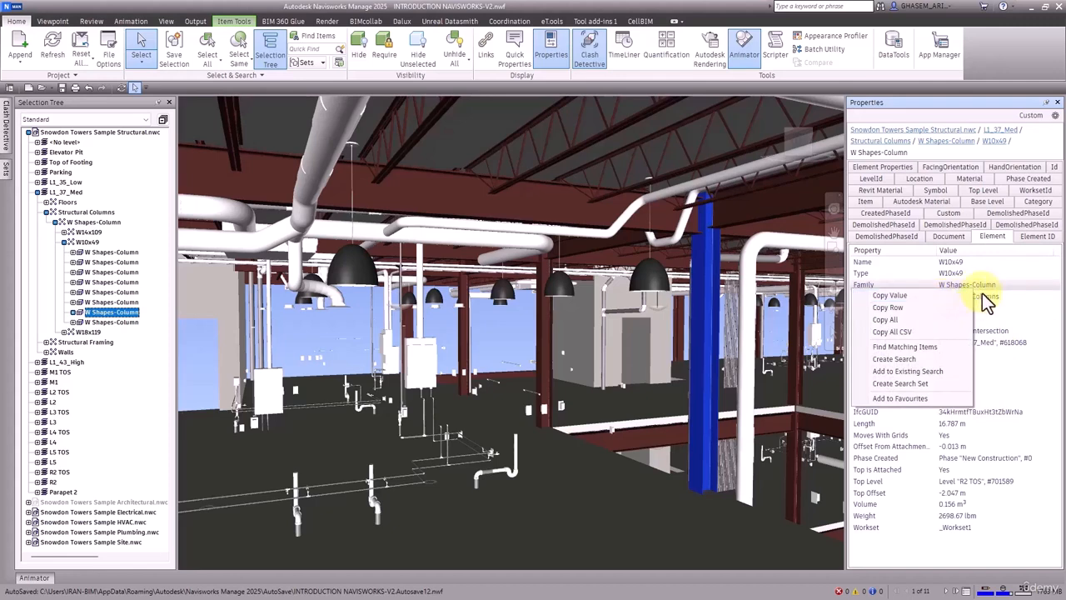
pyautogui.click(980, 259)
pyautogui.click(976, 259)
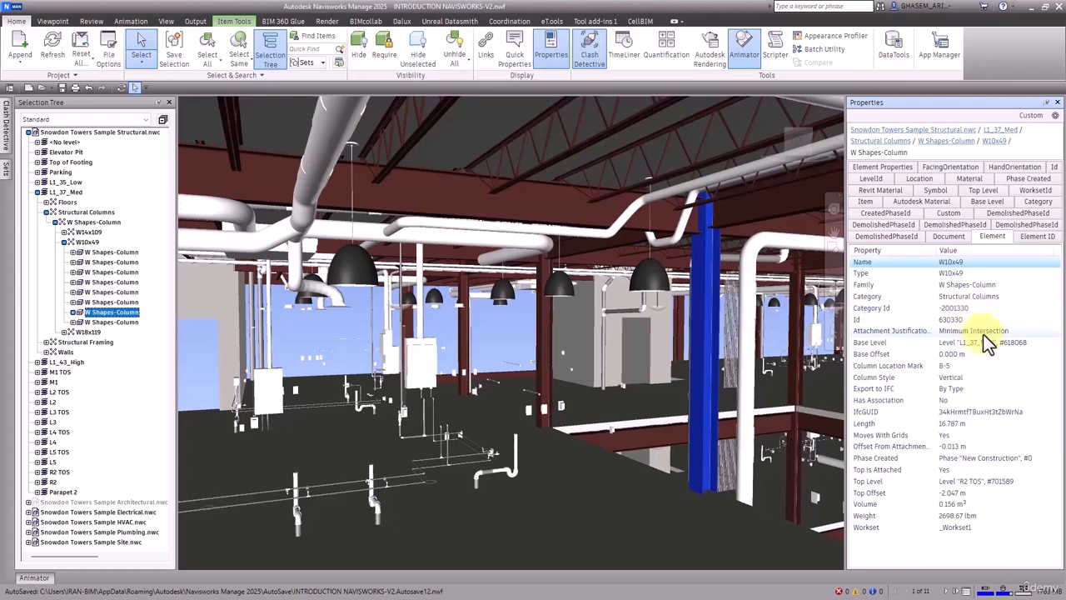
pyautogui.click(961, 344)
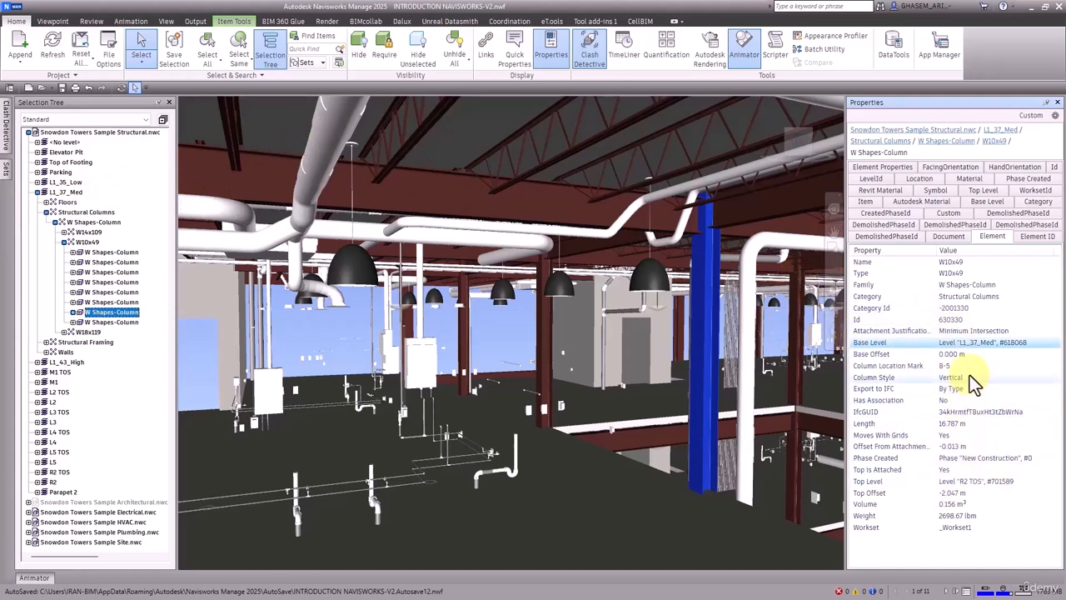
# Copy the column's Category value and bring up the list of saved sets.
pyautogui.rightClick(967, 300)
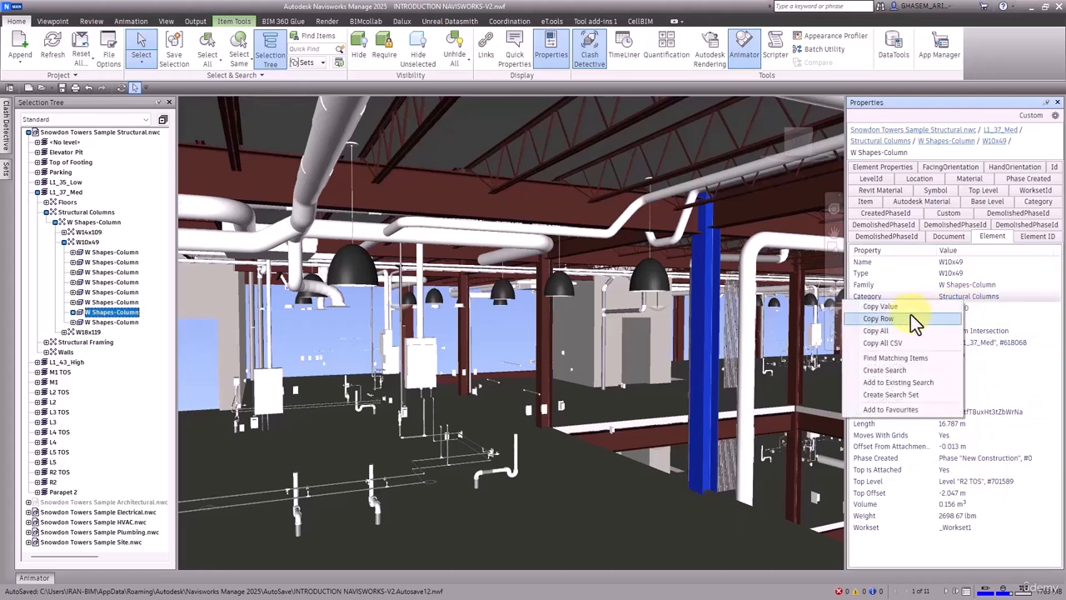
pyautogui.click(879, 307)
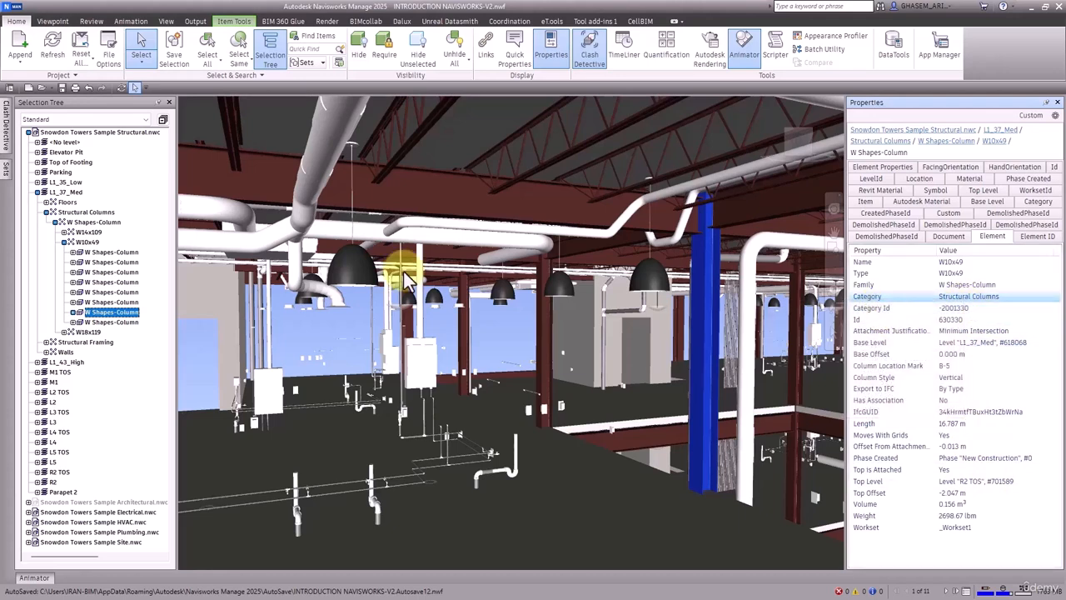
pyautogui.click(7, 171)
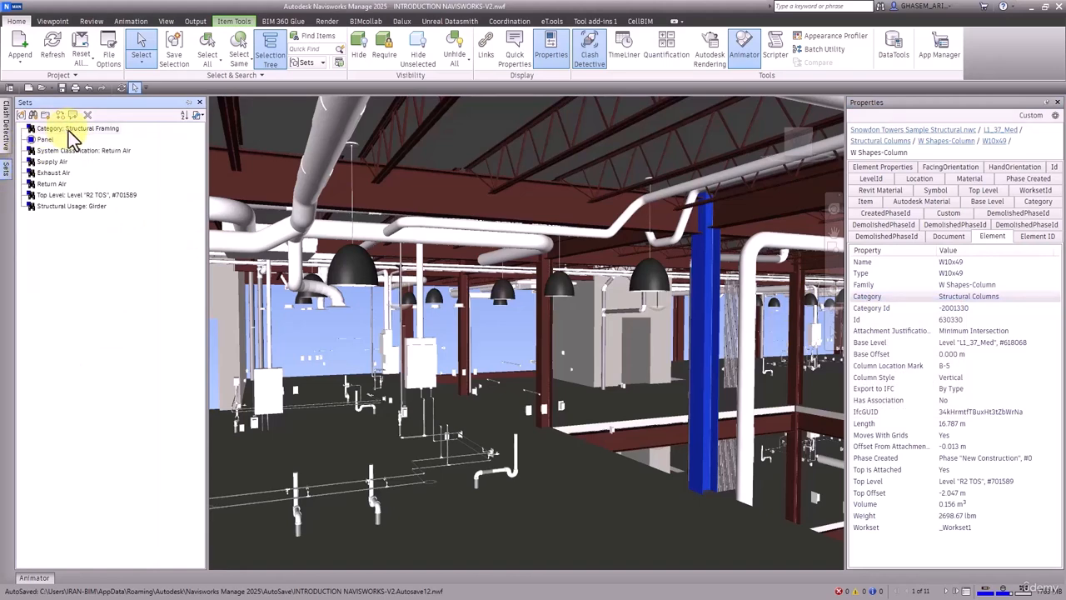
# Select the large roof beam in the model and copy its Category value, Structural Framing.
pyautogui.click(496, 210)
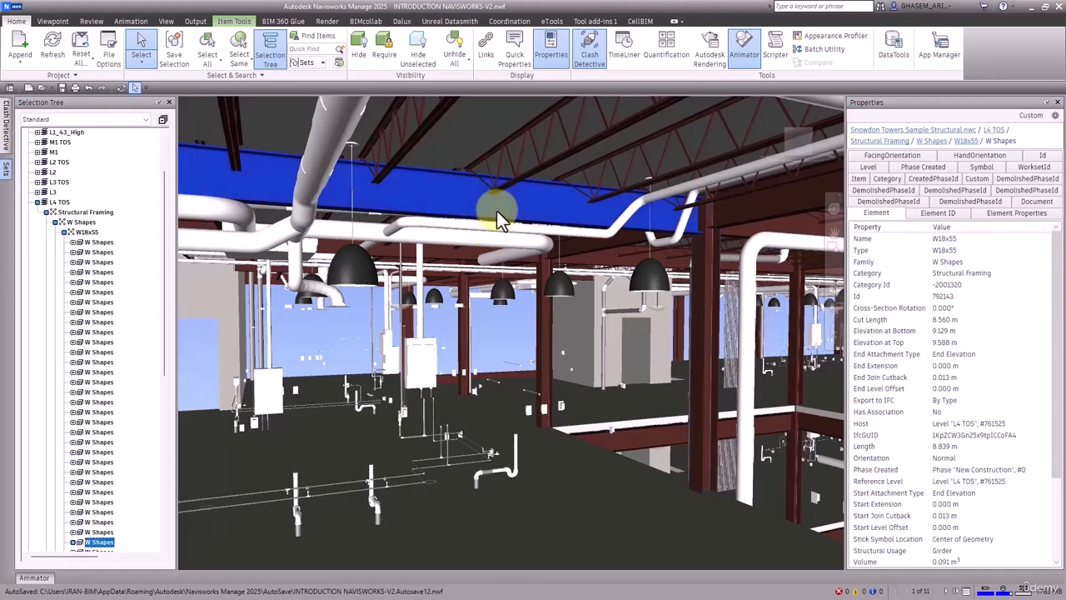
pyautogui.rightClick(973, 274)
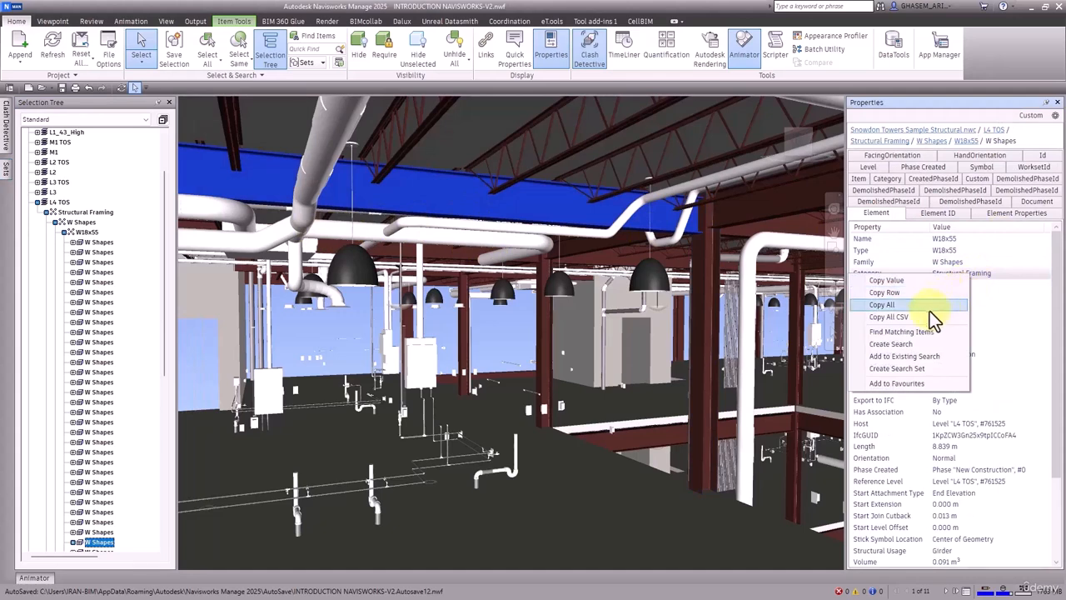
pyautogui.click(866, 280)
# Rename the "Structural Usage: Girder" set to "Structural Framing-Girder" using the copied value, and clear the model selection.
pyautogui.moveTo(7, 131)
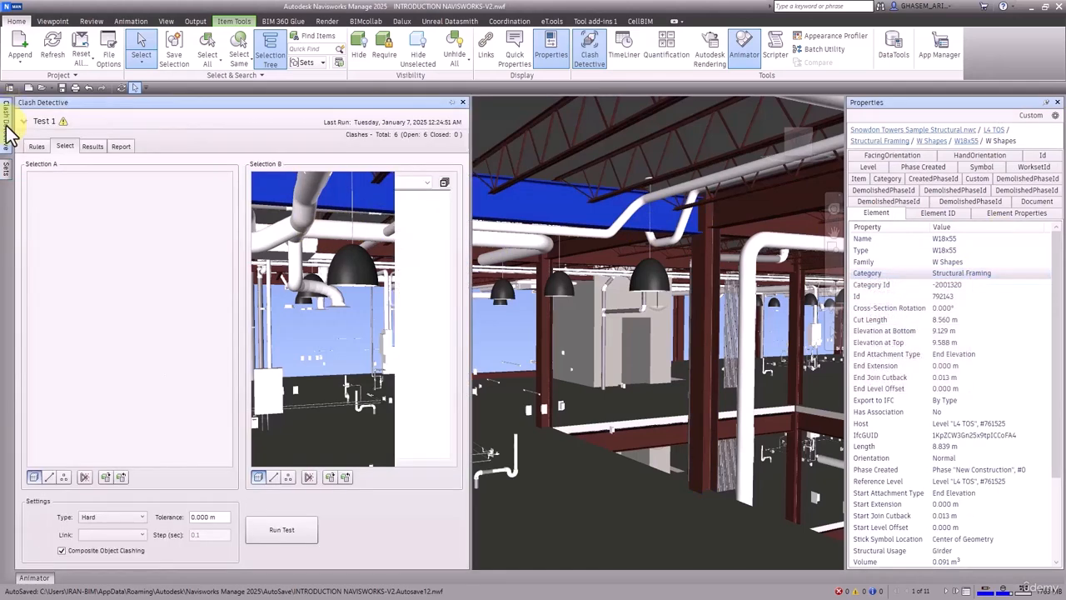
pyautogui.moveTo(13, 171)
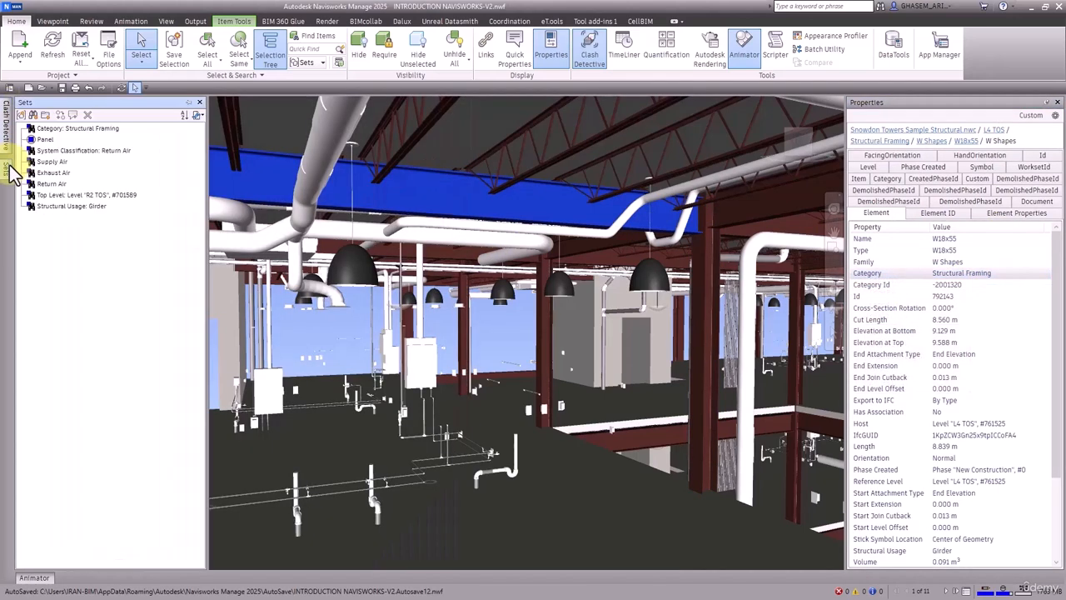
pyautogui.rightClick(86, 209)
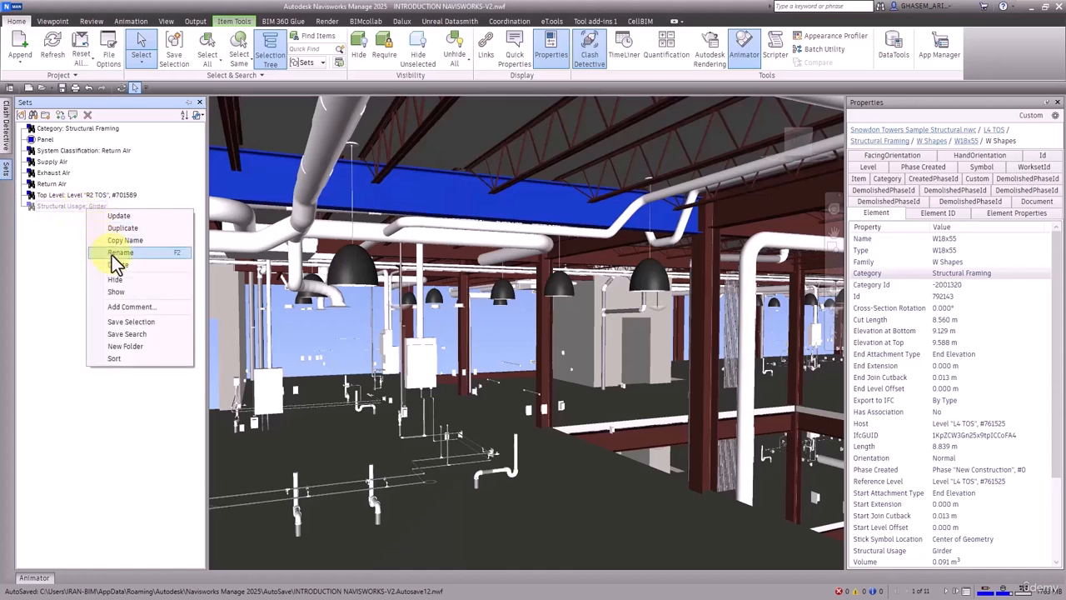
pyautogui.click(111, 252)
pyautogui.click(85, 207)
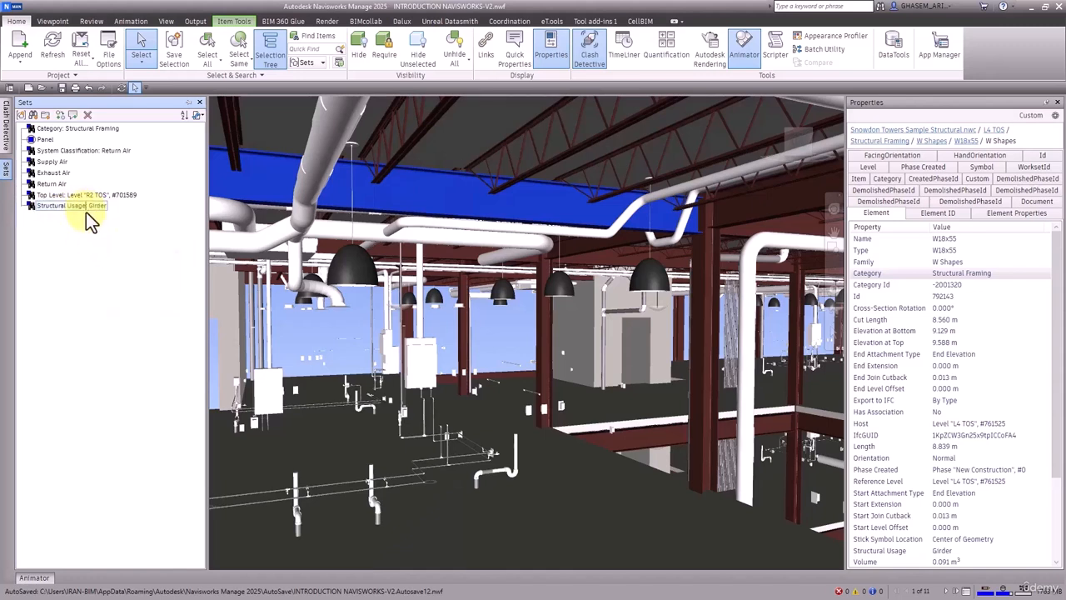
pyautogui.moveTo(87, 208); pyautogui.dragTo(38, 212)
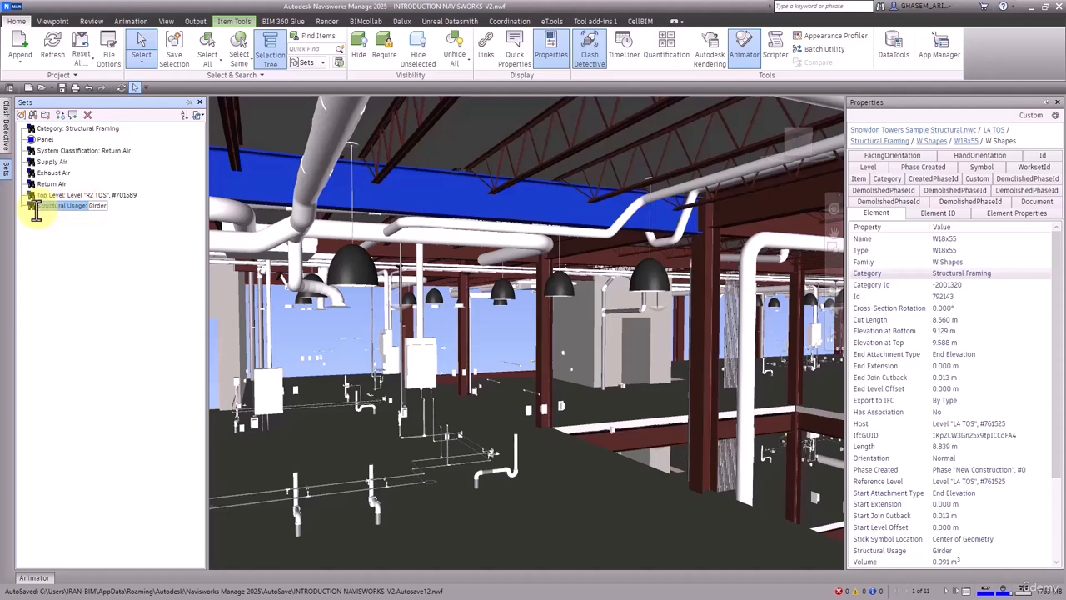
pyautogui.hotkey('ctrl', 'v')
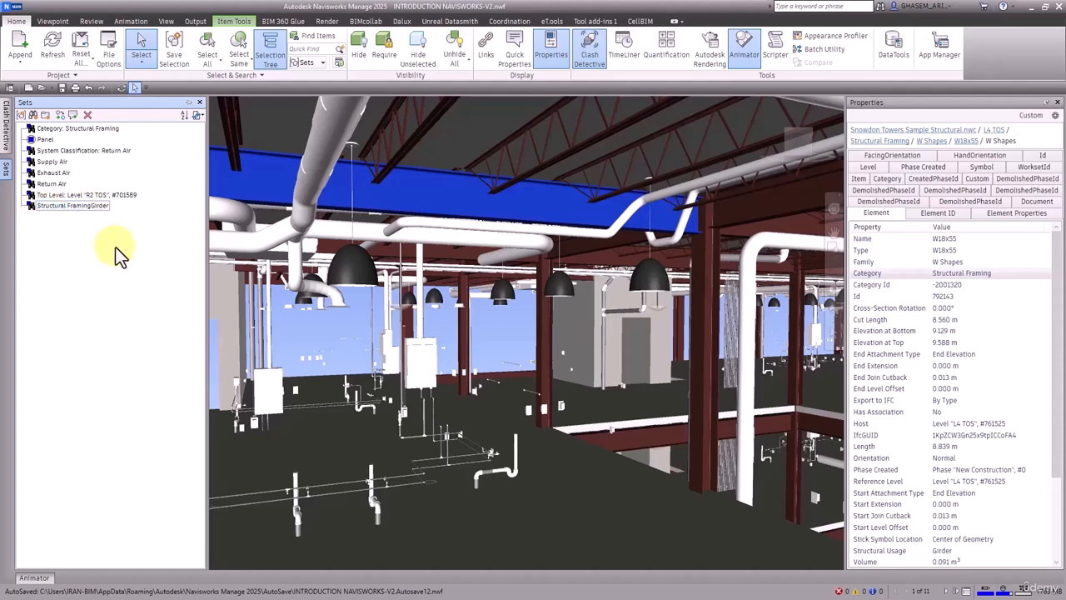
pyautogui.write('-')
pyautogui.press('Return')
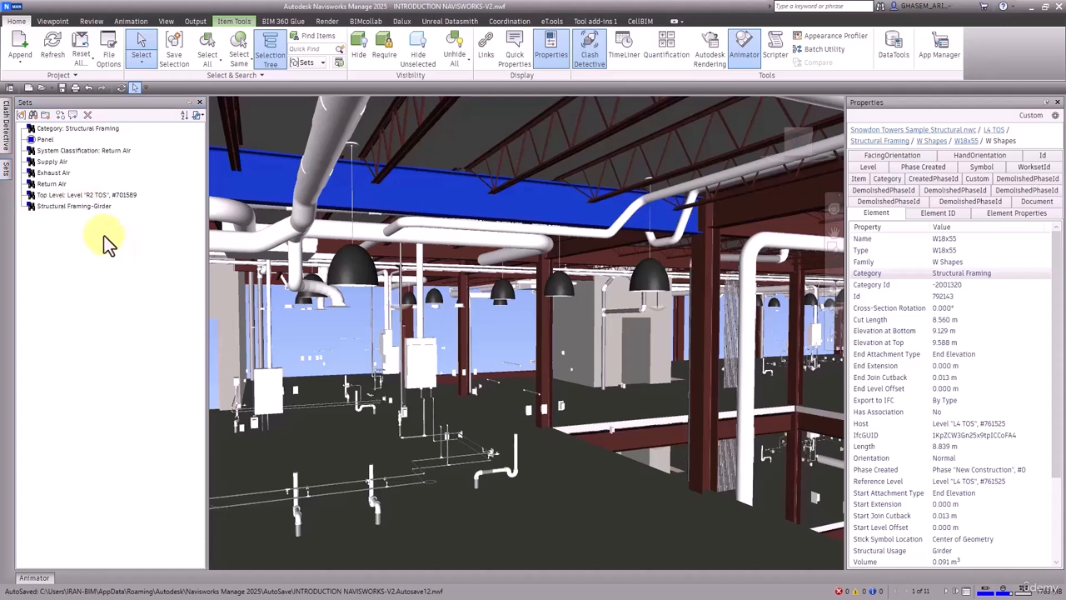
pyautogui.click(307, 343)
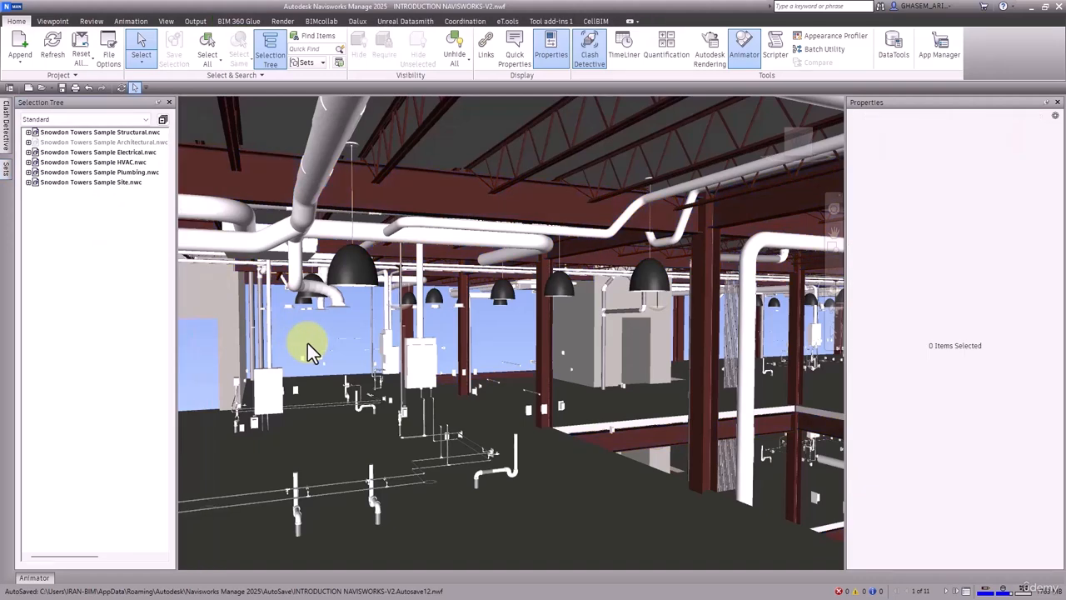
# Select the large roof beam again, copy its Name property row and paste it into a blank Notepad document.
pyautogui.click(437, 192)
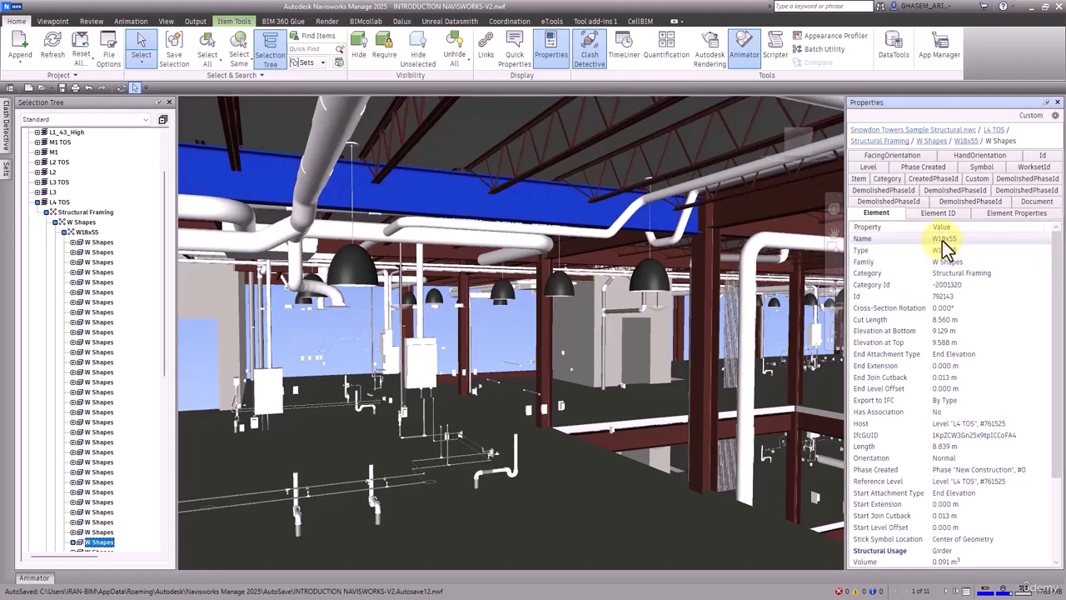
pyautogui.rightClick(941, 239)
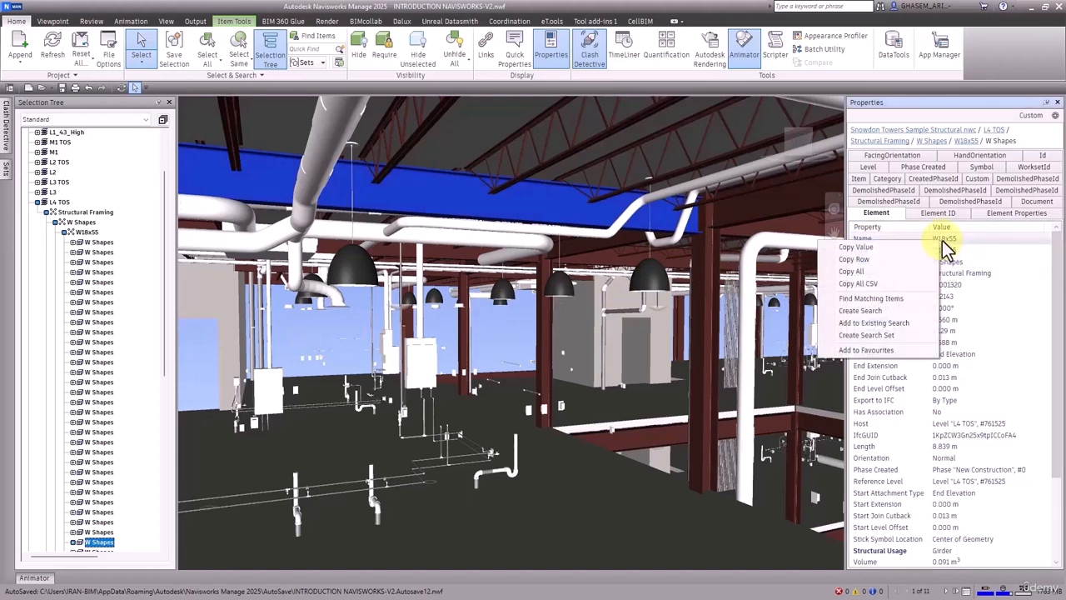
pyautogui.click(876, 262)
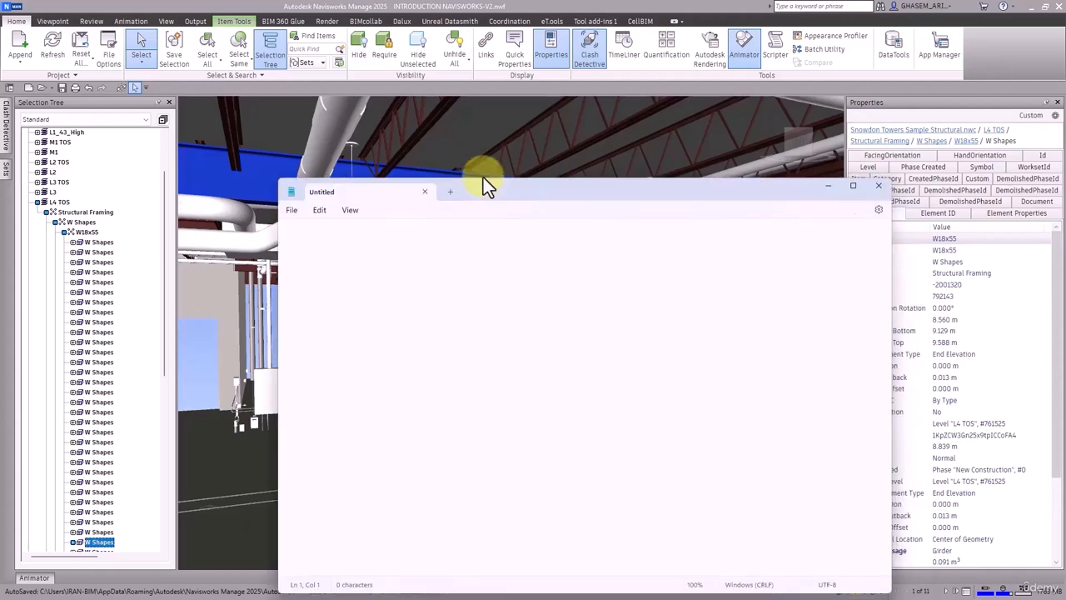
pyautogui.moveTo(484, 180); pyautogui.dragTo(412, 149)
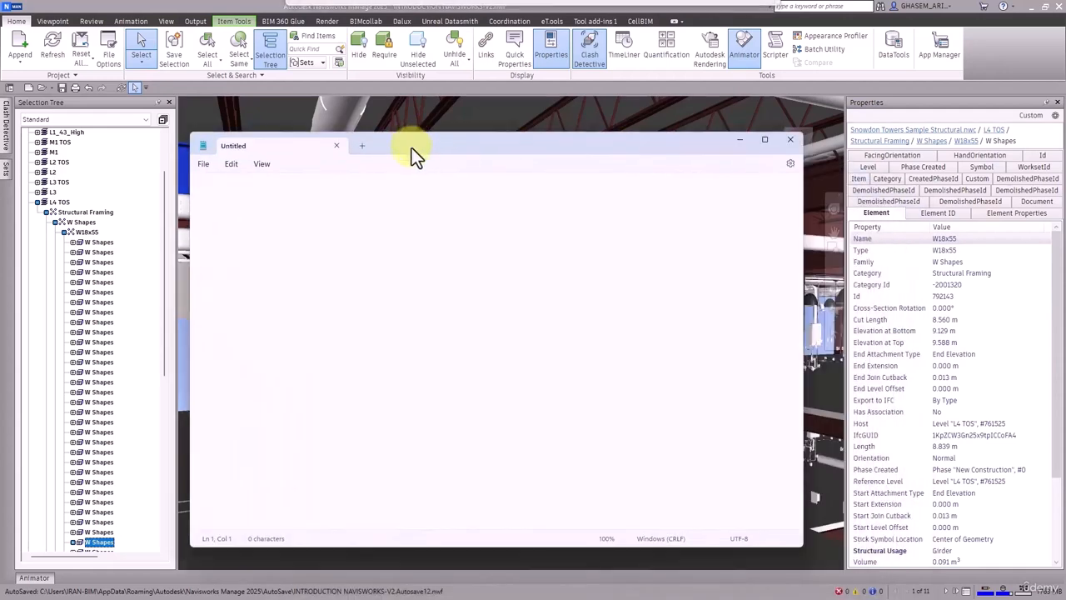
pyautogui.hotkey('ctrl', 'v')
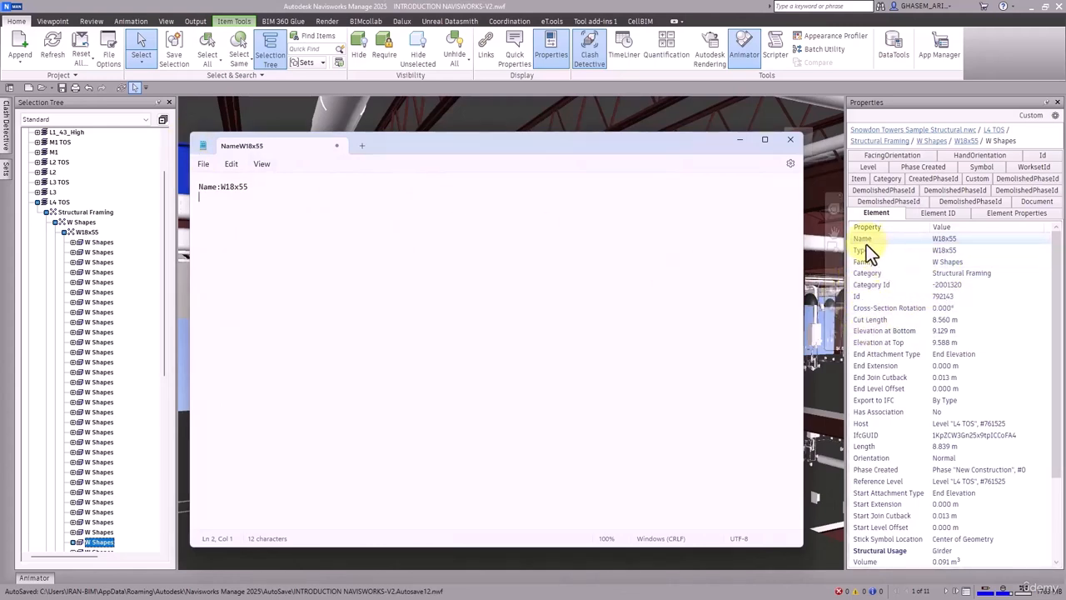
# Copy the beam's Host property row, add it below the Name line in Notepad and highlight its level value.
pyautogui.rightClick(986, 424)
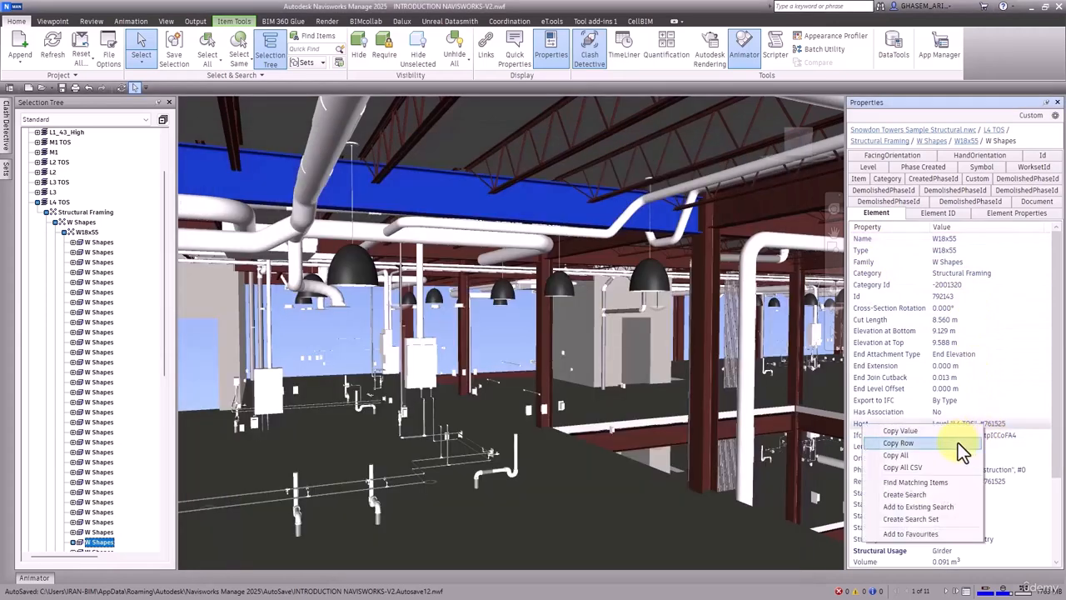
pyautogui.click(958, 443)
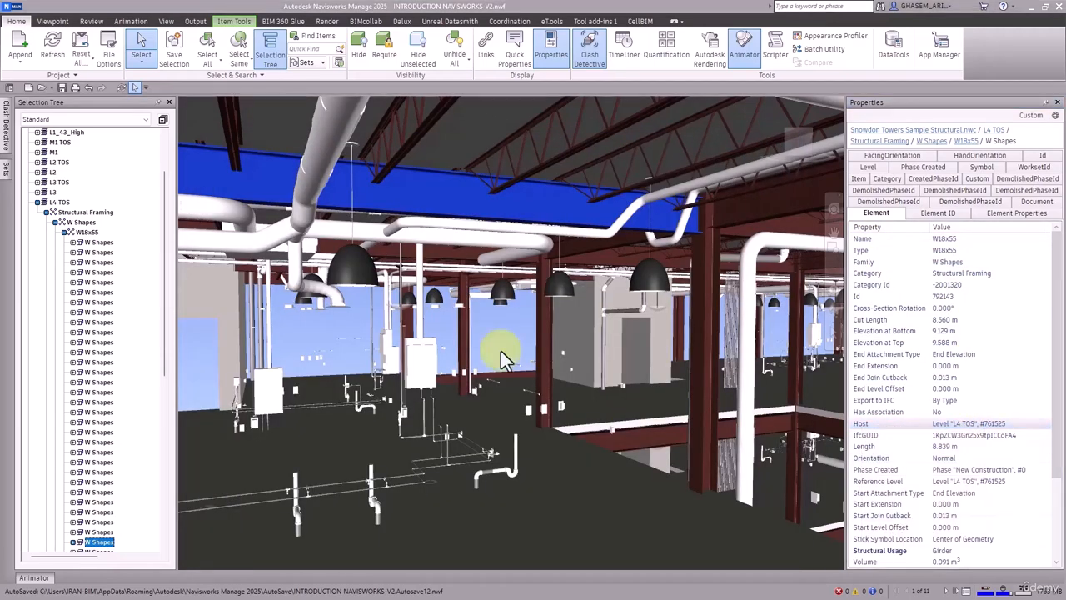
pyautogui.hotkey('alt', 'Tab')
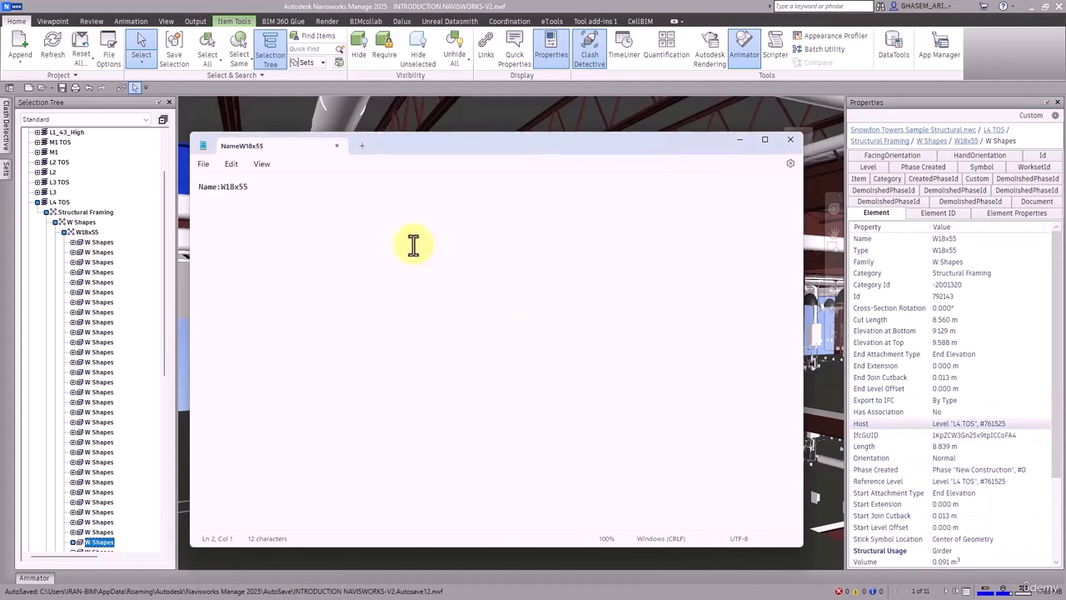
pyautogui.hotkey('ctrl', 'v')
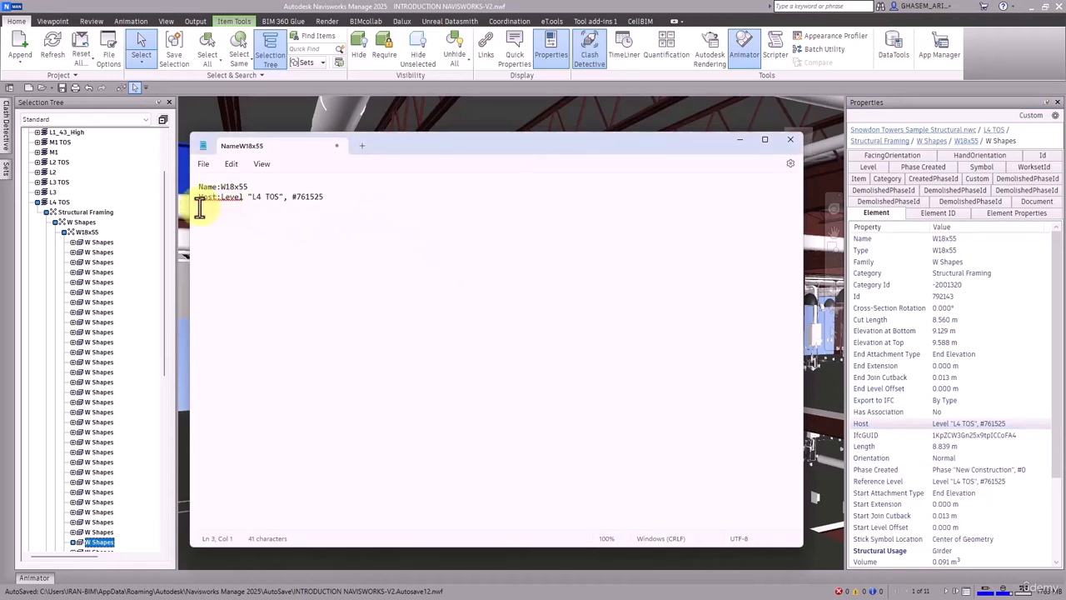
pyautogui.moveTo(253, 199); pyautogui.dragTo(323, 196)
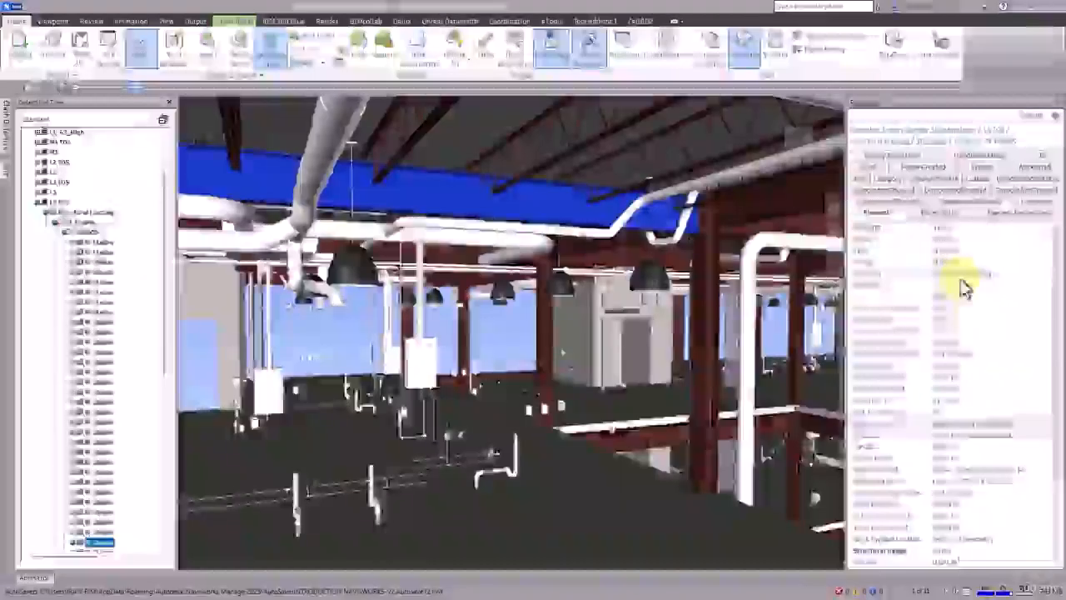
# Copy all of the beam's Element properties and replace the existing Notepad text with the full list.
pyautogui.rightClick(958, 280)
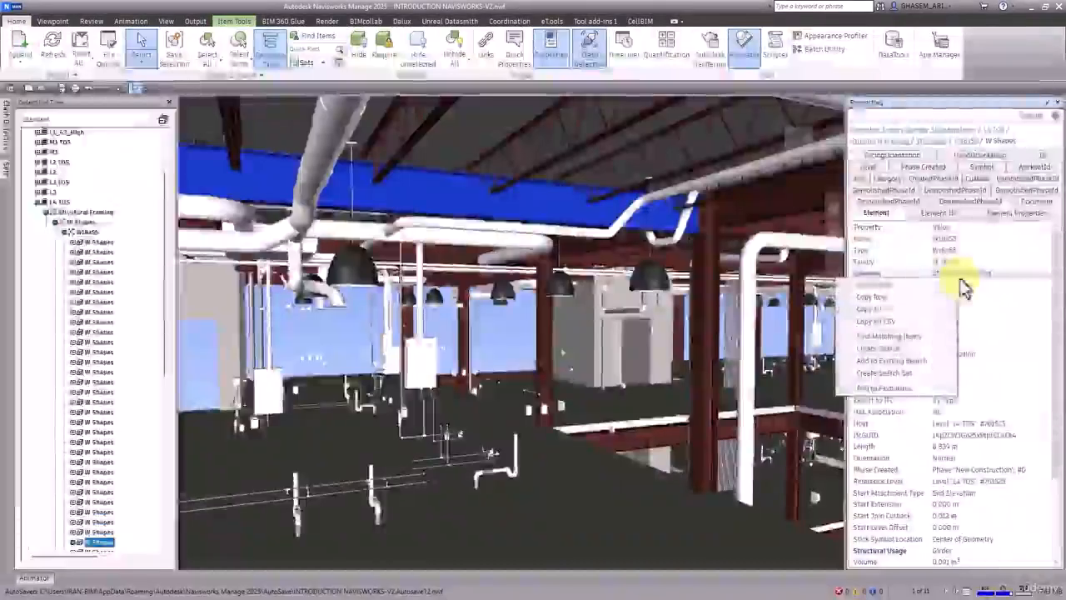
pyautogui.click(930, 309)
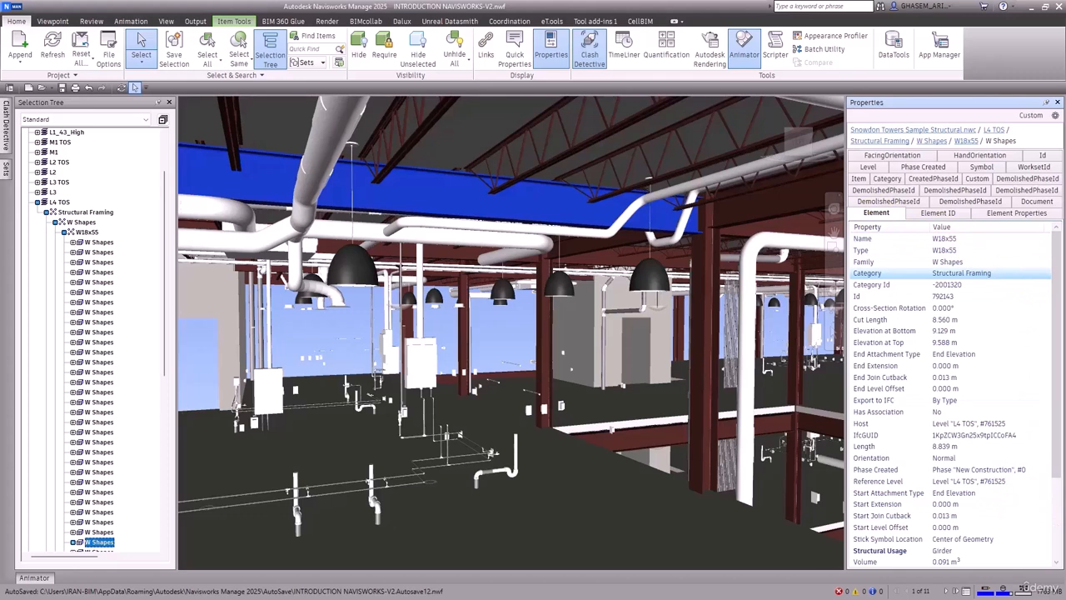
pyautogui.hotkey('alt', 'Tab')
pyautogui.click(416, 310)
pyautogui.hotkey('ctrl', 'a')
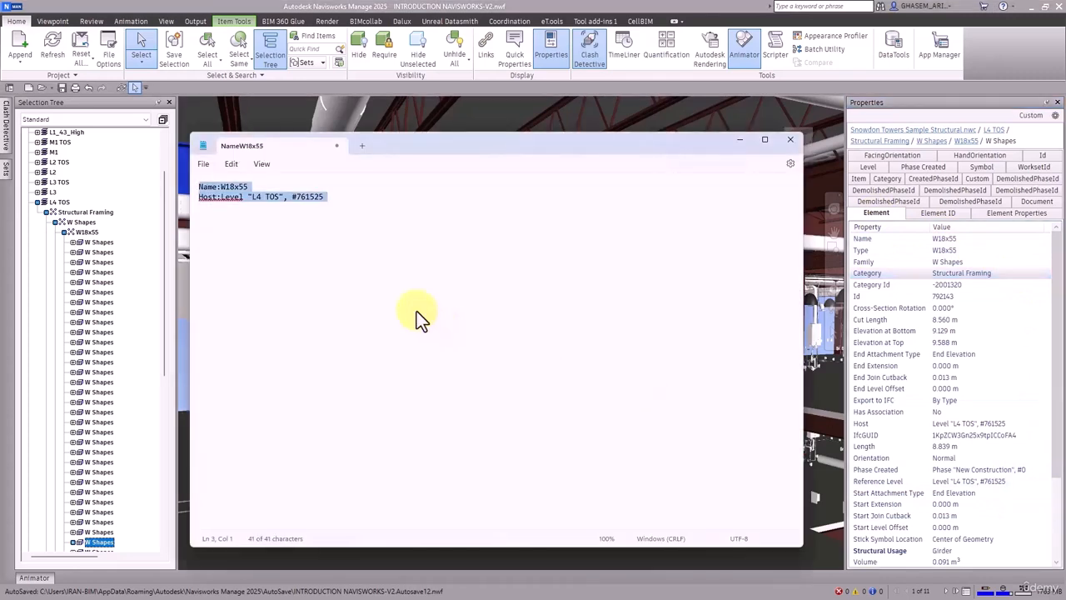
pyautogui.press('Delete')
pyautogui.rightClick(343, 198)
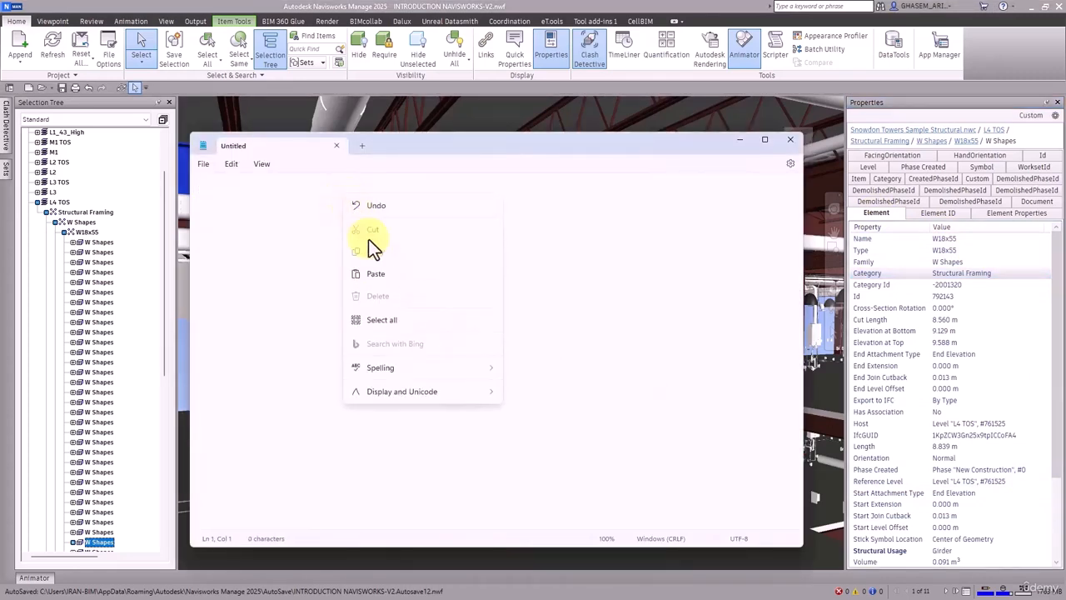
pyautogui.click(388, 278)
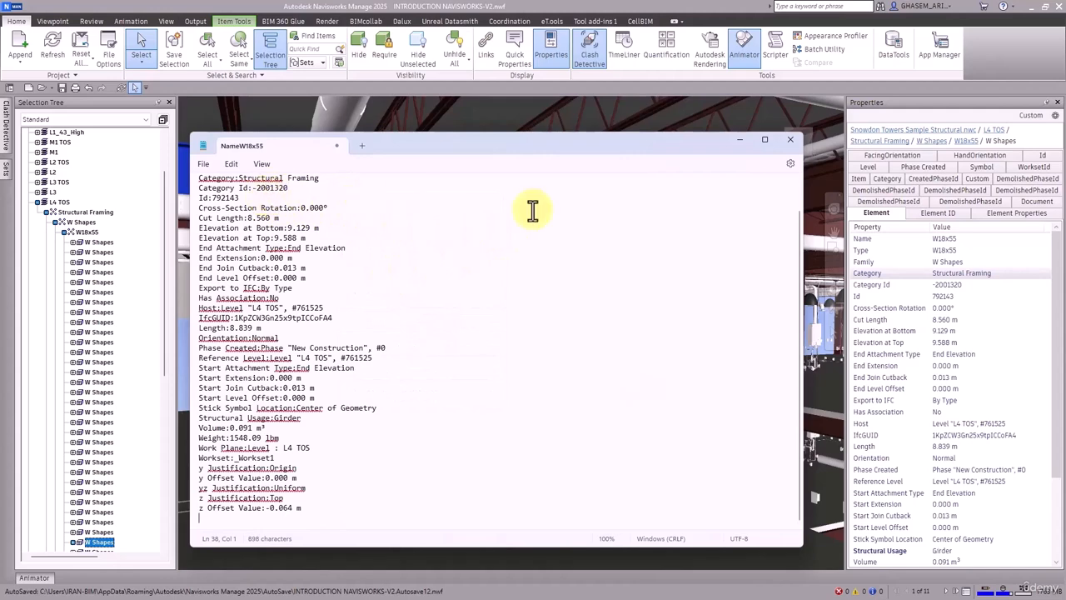
pyautogui.moveTo(800, 232); pyautogui.dragTo(781, 310)
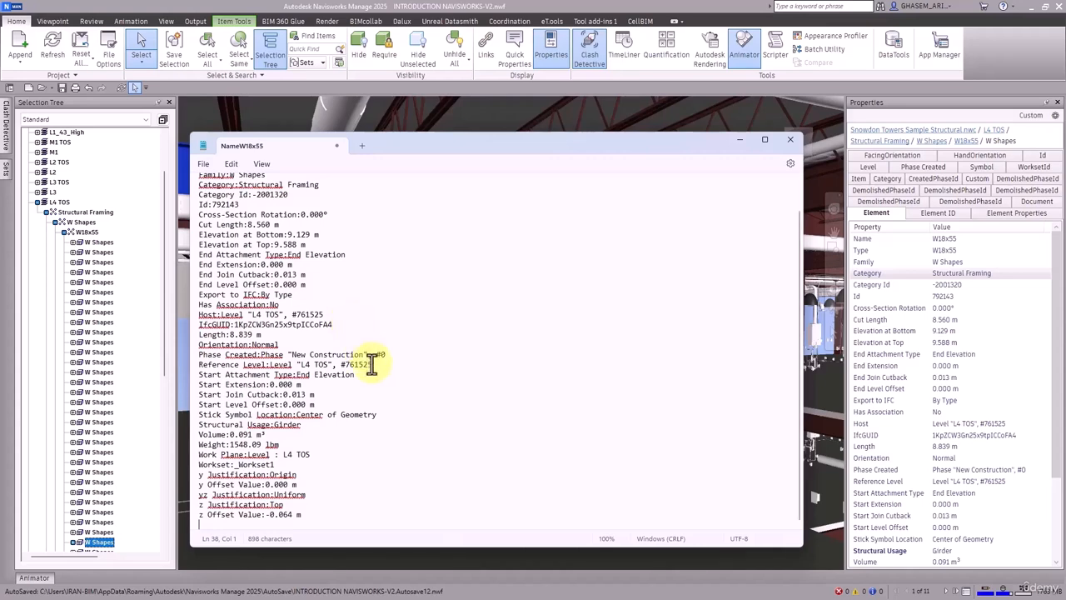
# Clear the Notepad text and copy all of the selected beam's Element properties in CSV format.
pyautogui.hotkey('ctrl', 'a')
pyautogui.press('Delete')
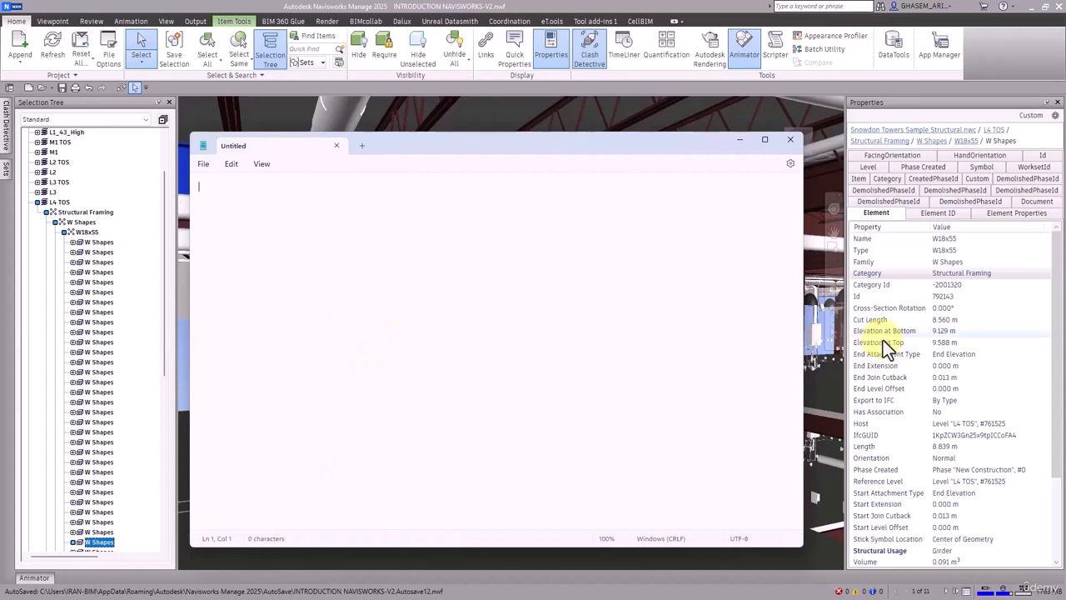
pyautogui.rightClick(981, 275)
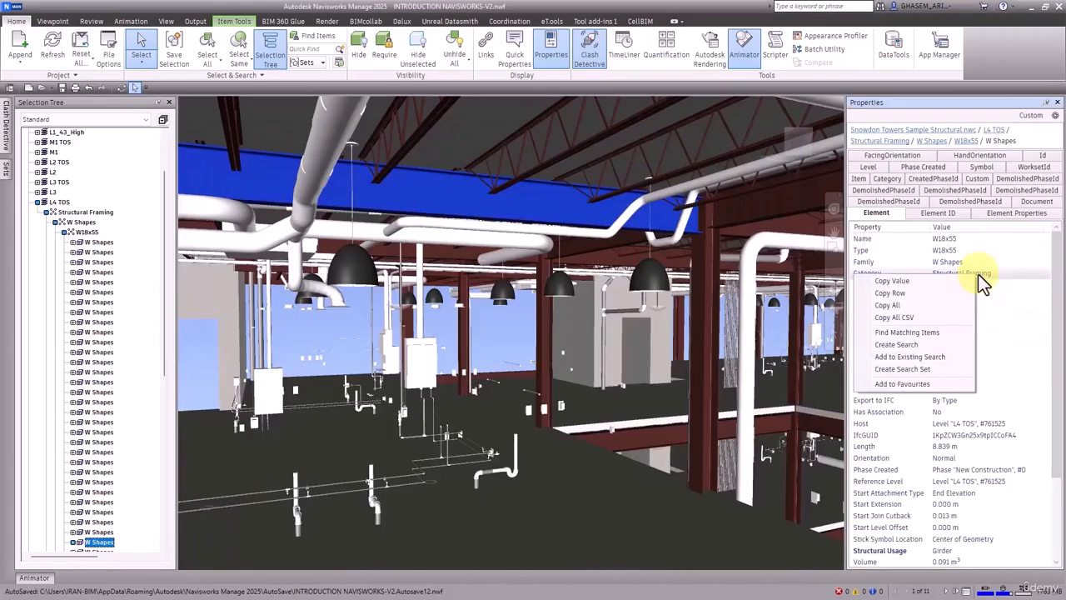
pyautogui.click(909, 319)
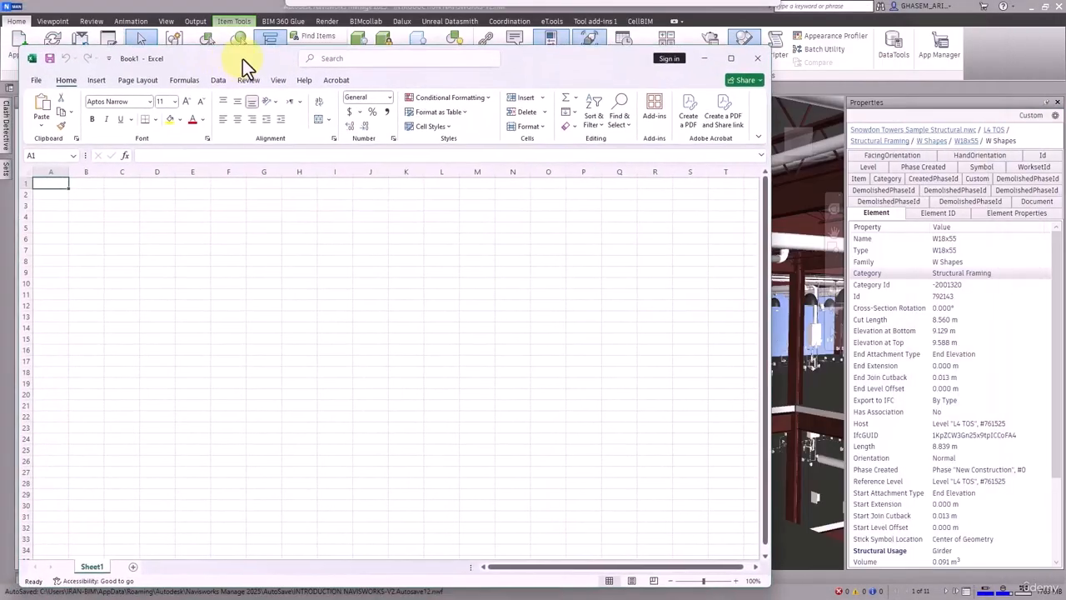
# Paste the CSV properties into cell A1 of a blank Excel workbook and autofit the column widths.
pyautogui.click(74, 204)
pyautogui.click(76, 175)
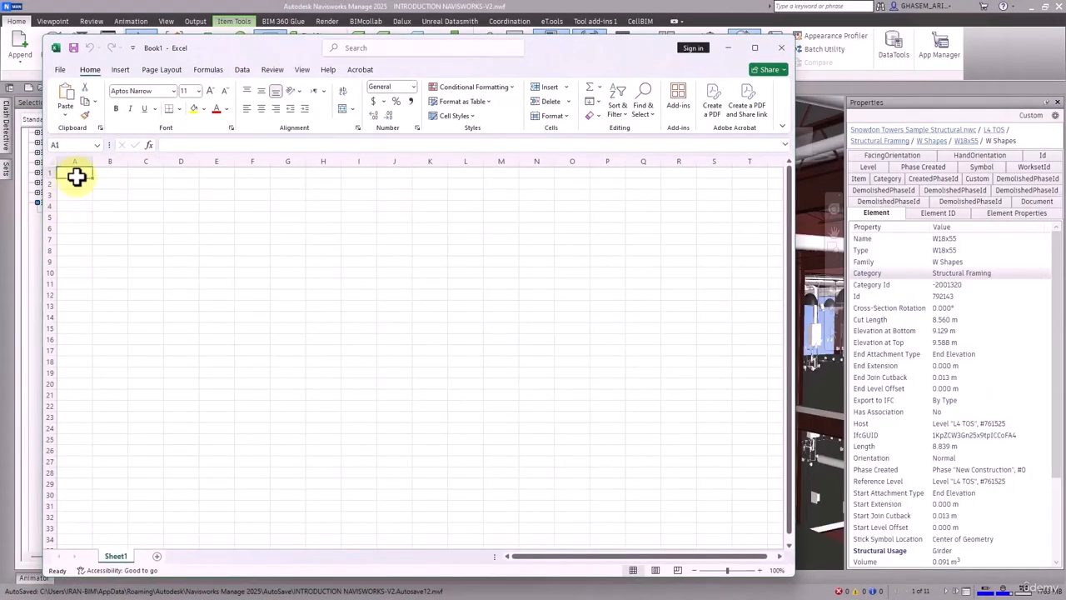
pyautogui.hotkey('ctrl', 'v')
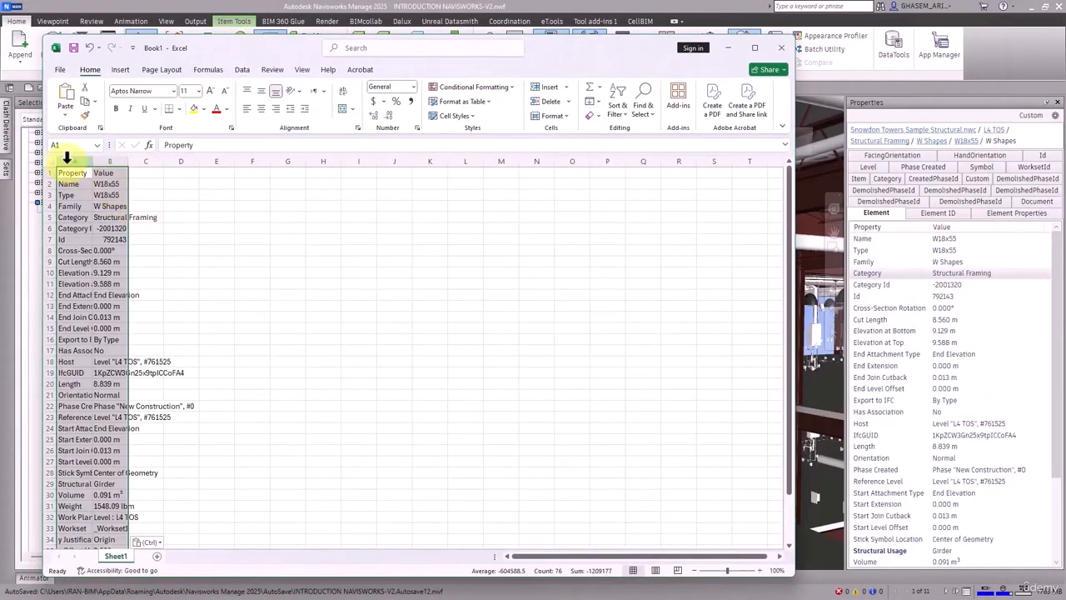
pyautogui.click(52, 160)
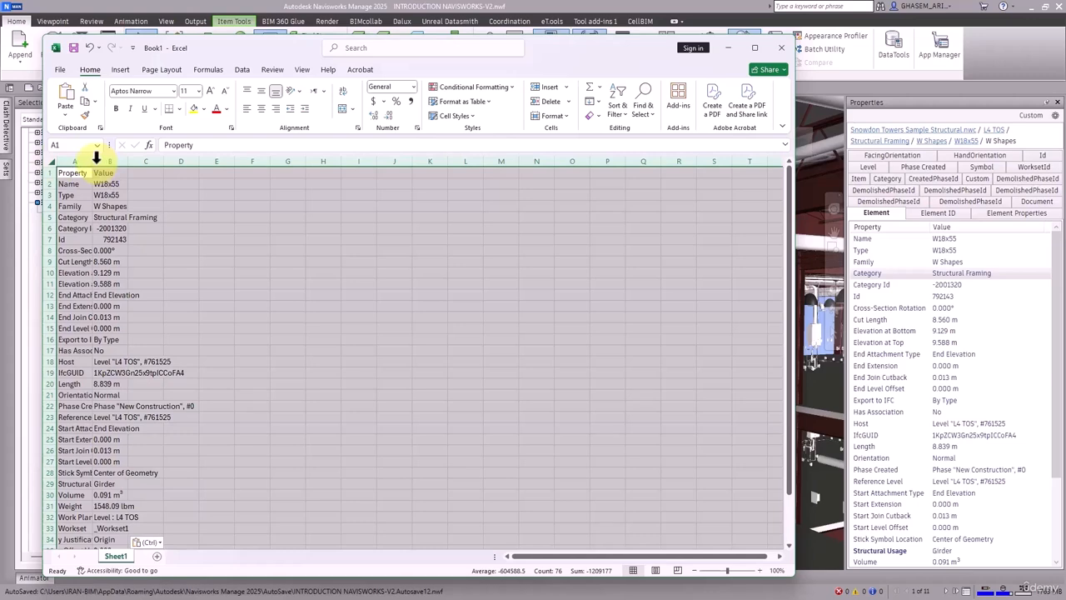
pyautogui.doubleClick(97, 158)
pyautogui.click(147, 206)
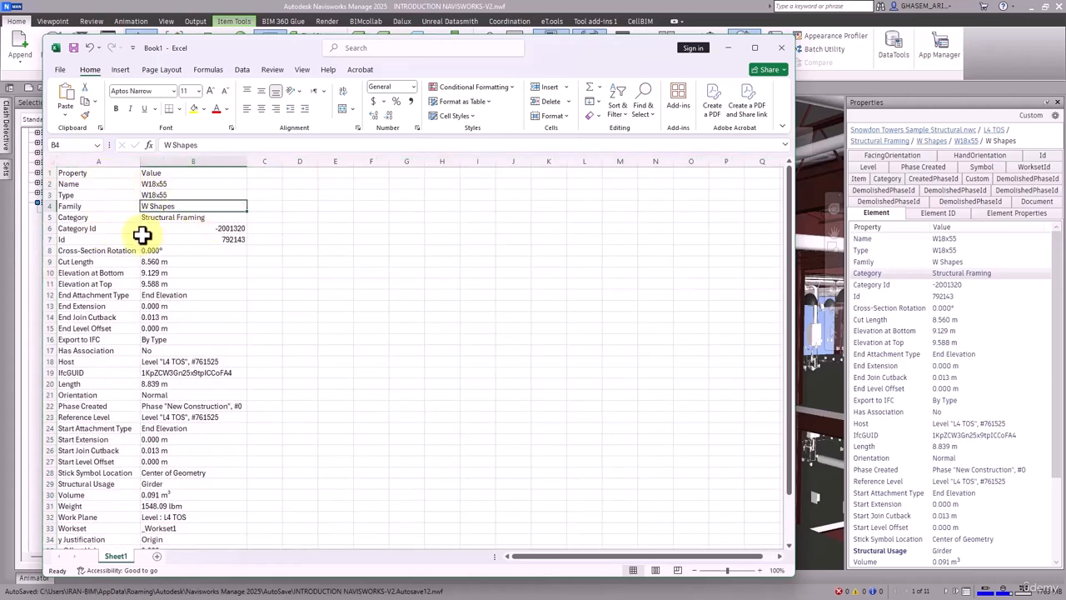
# Copy all of the beam's Element properties with Copy All and paste them into a new sheet of the Excel workbook.
pyautogui.rightClick(958, 274)
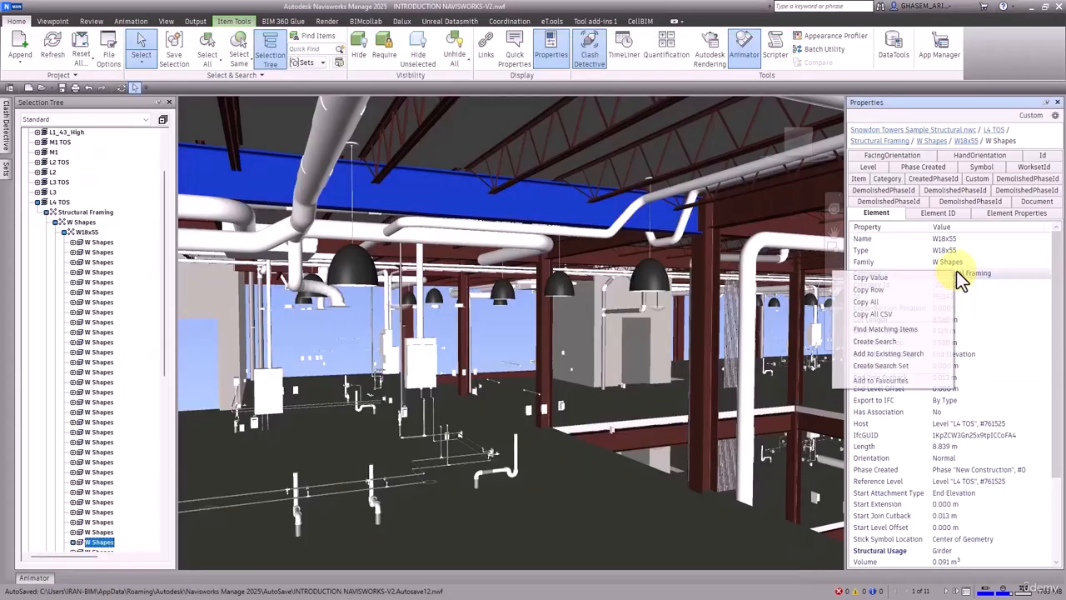
pyautogui.click(883, 303)
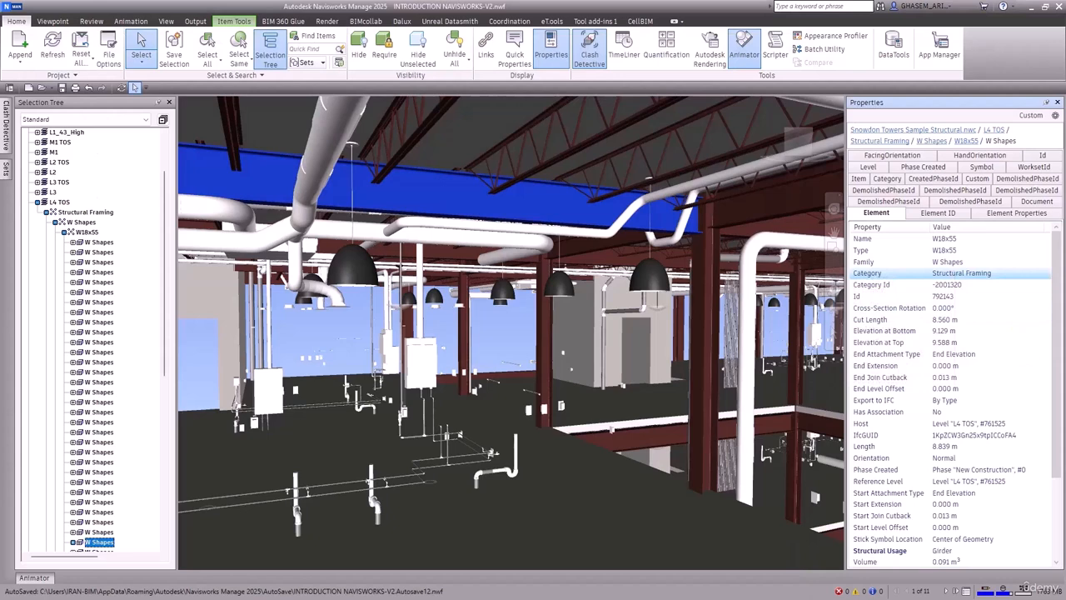
pyautogui.hotkey('alt', 'Tab')
pyautogui.click(150, 556)
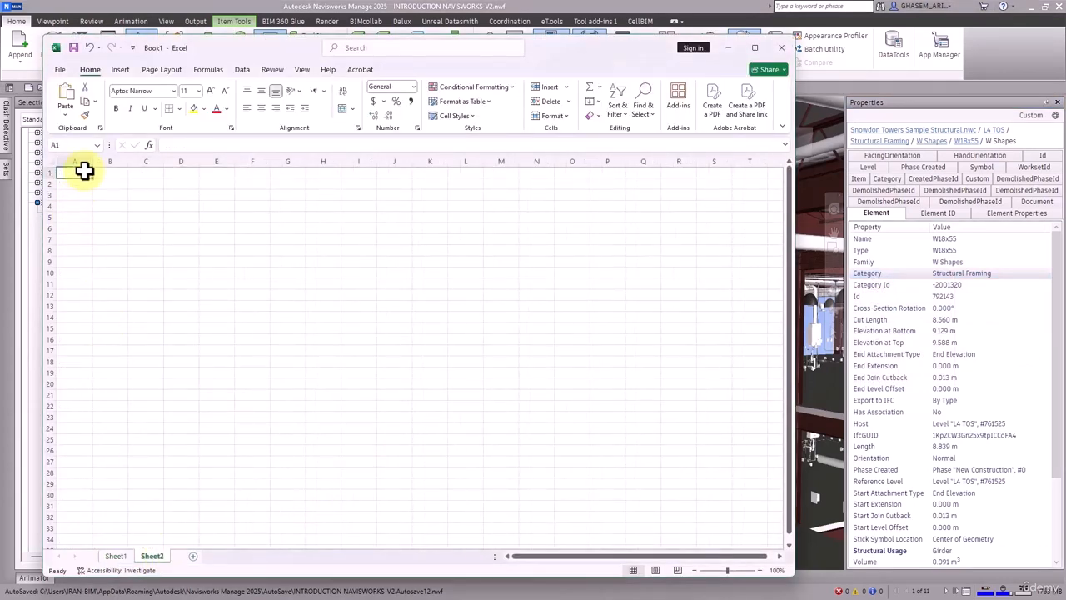
pyautogui.hotkey('ctrl', 'v')
# Autofit the columns of Sheet2 and highlight the pasted property lines.
pyautogui.click(51, 159)
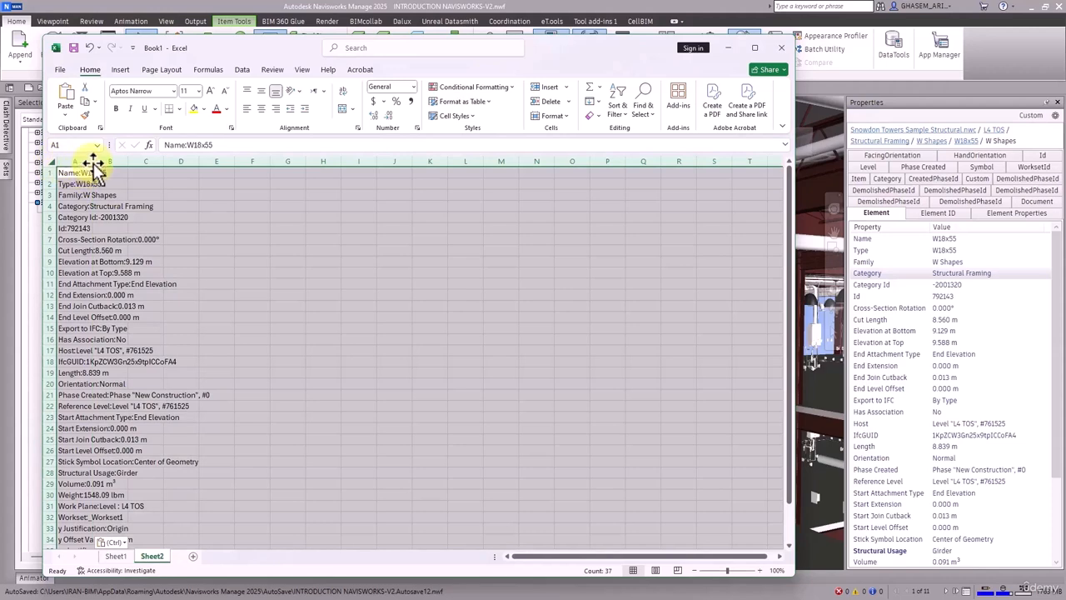
pyautogui.doubleClick(93, 161)
pyautogui.click(149, 200)
pyautogui.moveTo(141, 173); pyautogui.dragTo(158, 469)
# On Sheet1, highlight the Property column, the Value column and then the whole two-column table to review the CSV layout.
pyautogui.click(126, 555)
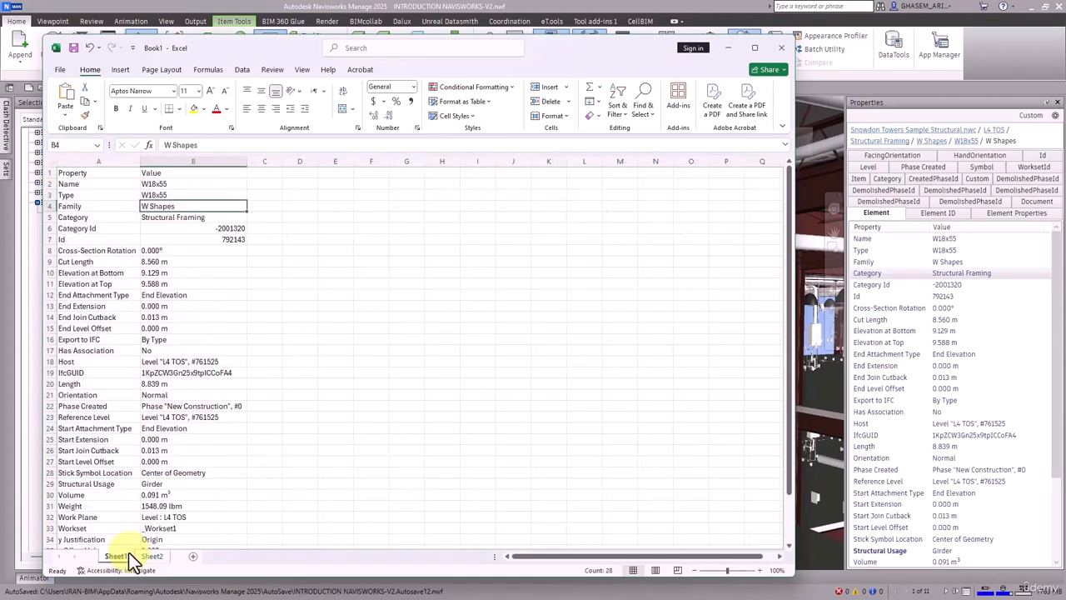
pyautogui.click(250, 358)
pyautogui.click(95, 160)
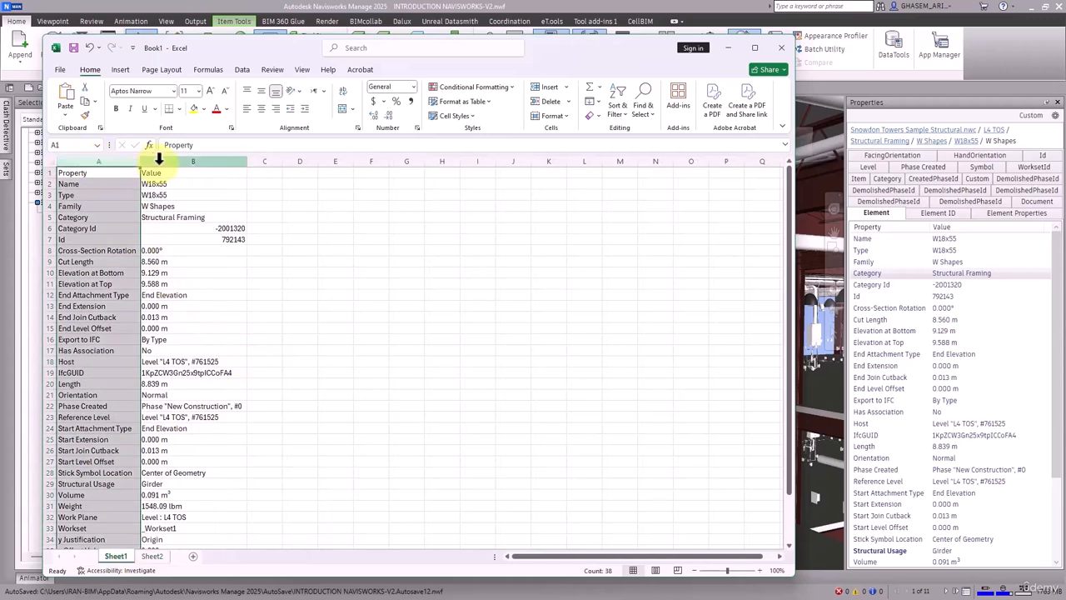
pyautogui.click(158, 160)
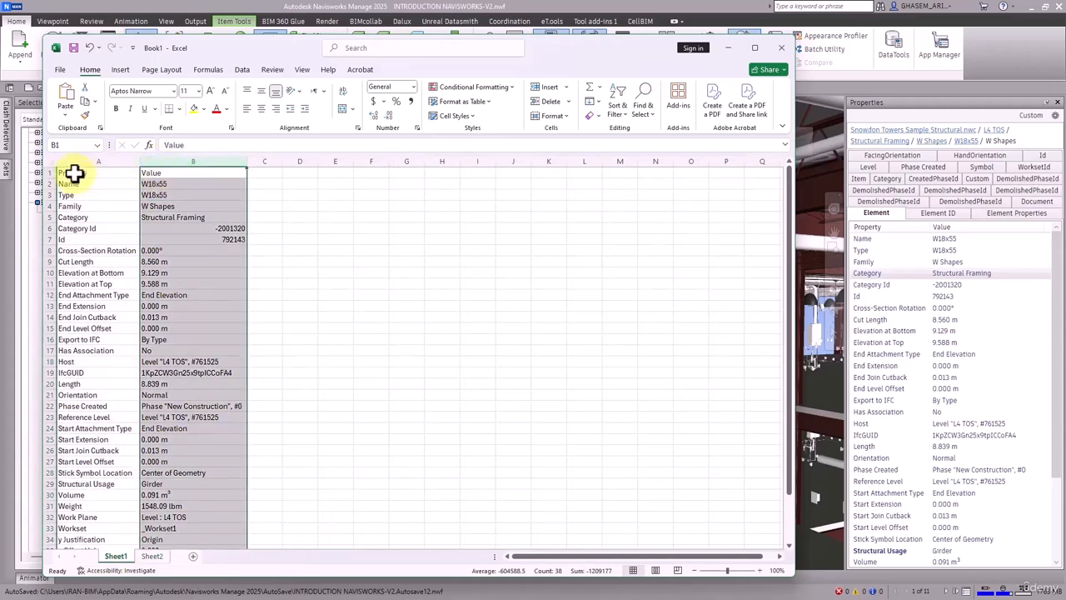
pyautogui.moveTo(75, 172); pyautogui.dragTo(233, 547)
pyautogui.scroll(2, 200, 416)
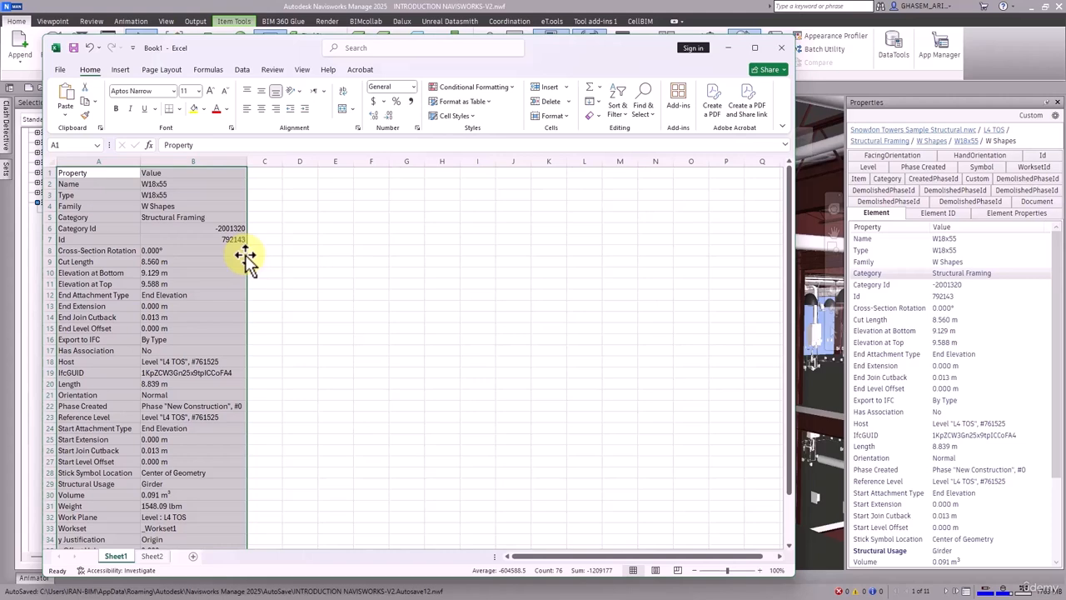
# Switch back to Navisworks, clear the beam selection and select the tall W10x49 steel column.
pyautogui.click(728, 48)
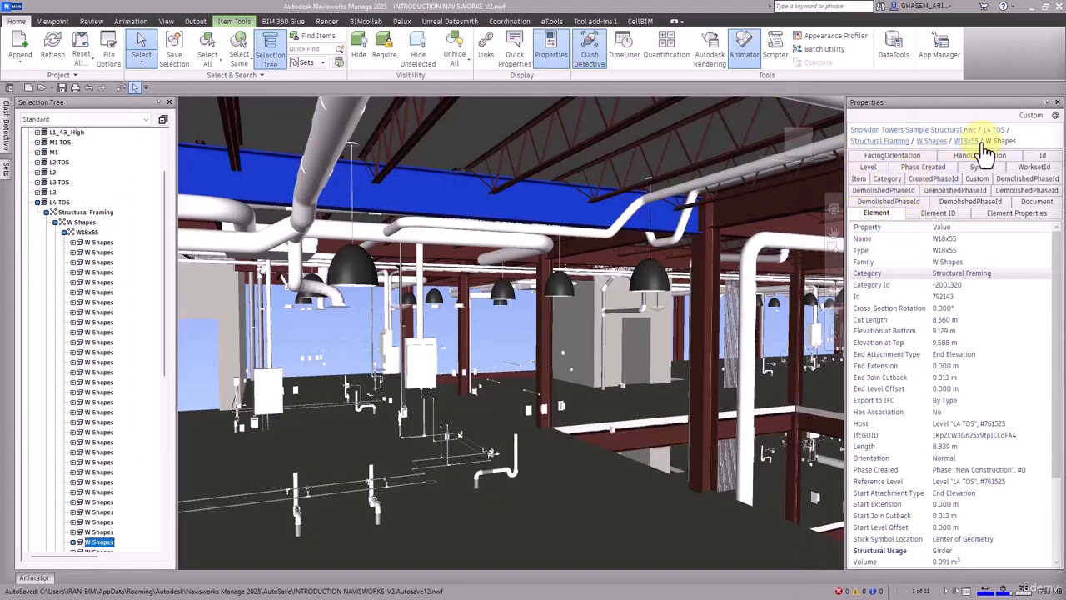
pyautogui.press('Escape')
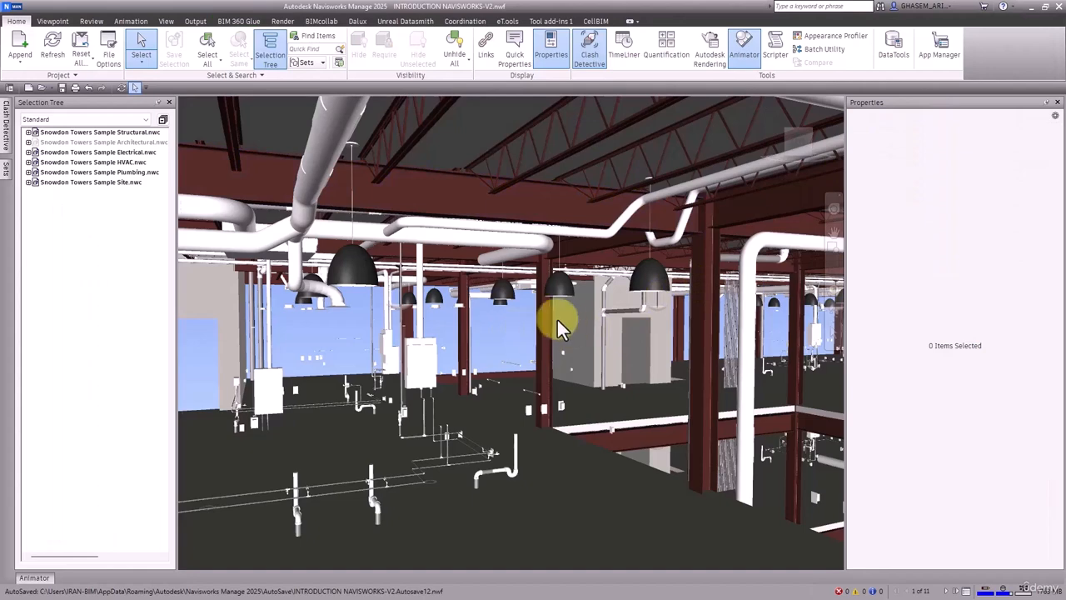
pyautogui.click(702, 308)
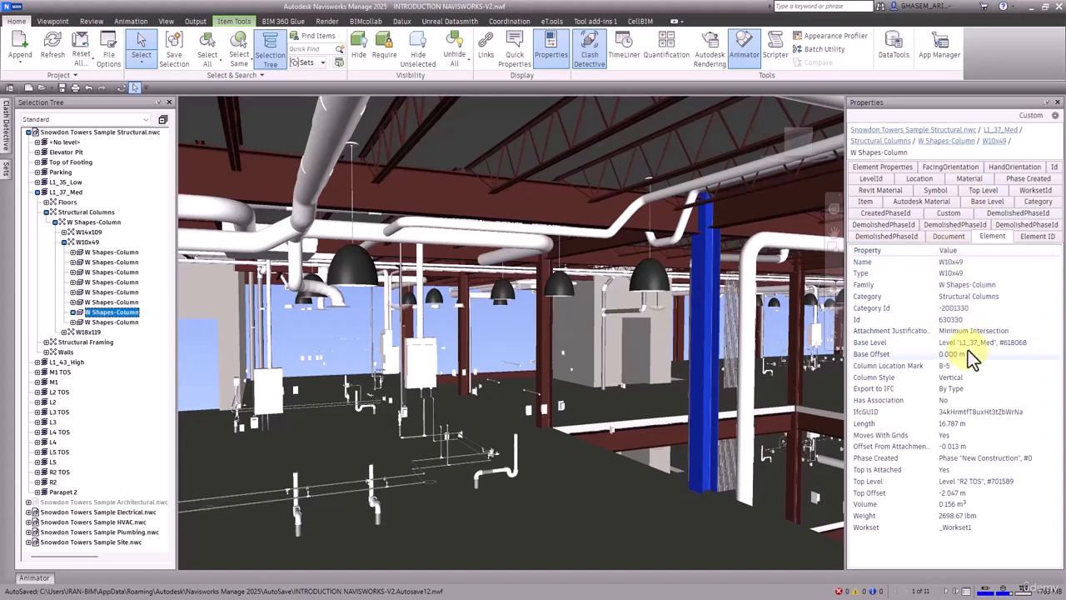
# Enable Show Internal Properties in the Developer interface options and apply the change.
pyautogui.click(14, 10)
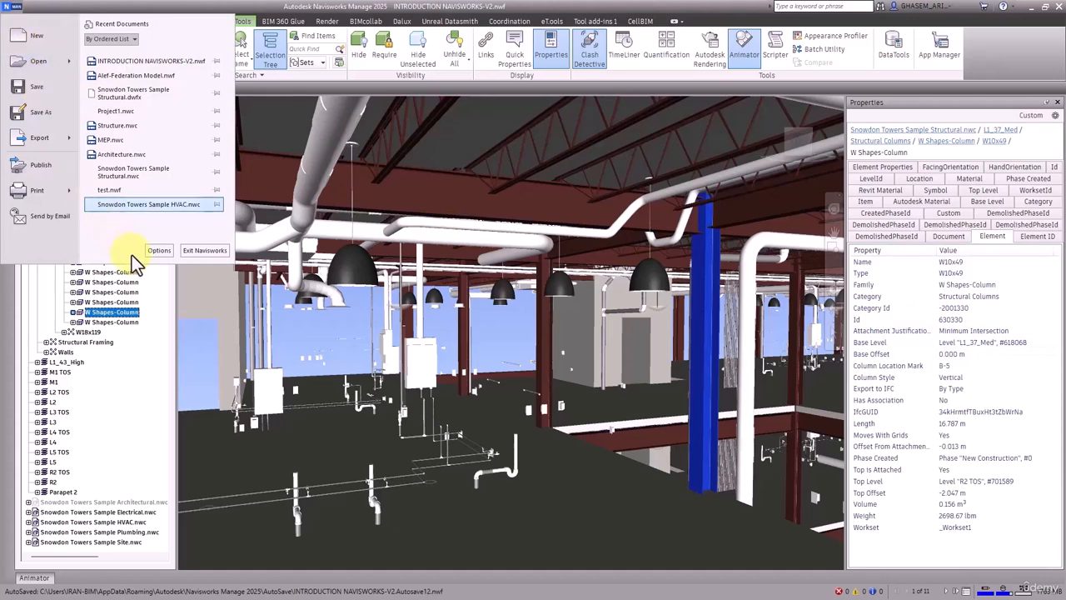
pyautogui.click(153, 248)
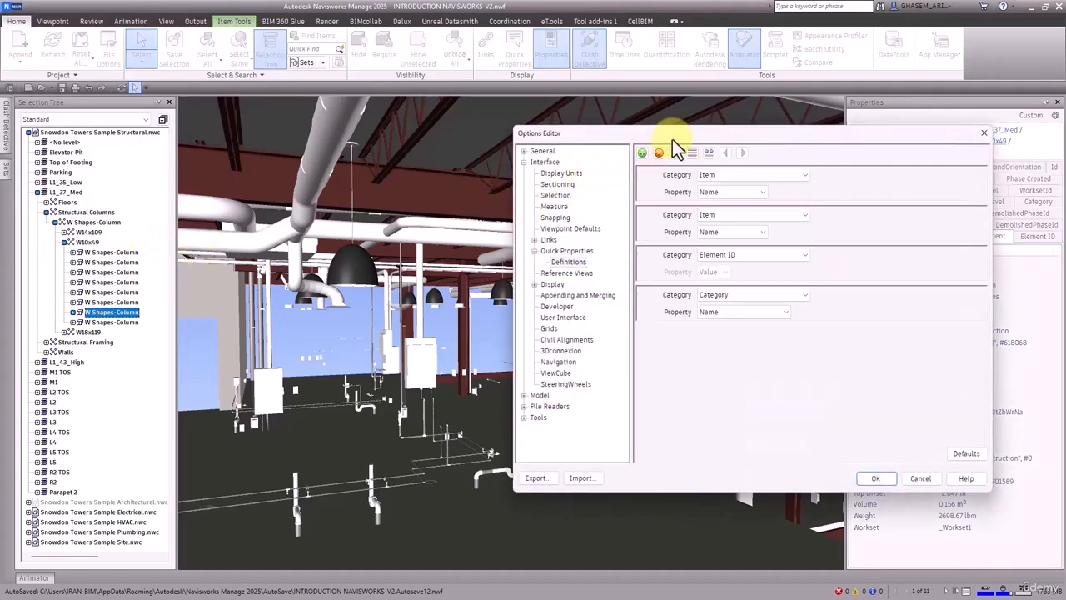
pyautogui.moveTo(672, 137); pyautogui.dragTo(391, 88)
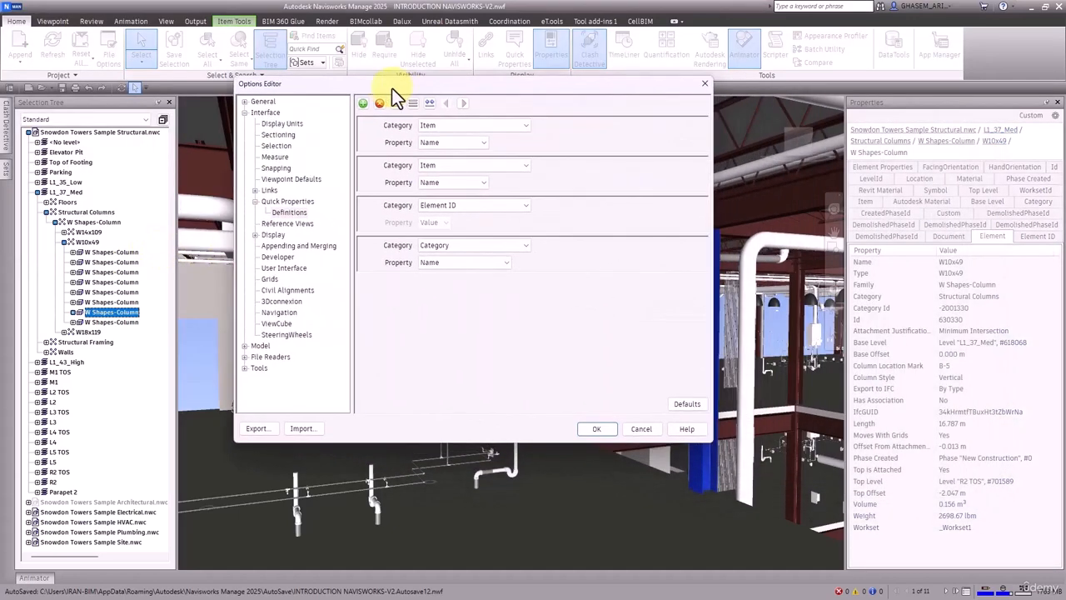
pyautogui.click(281, 260)
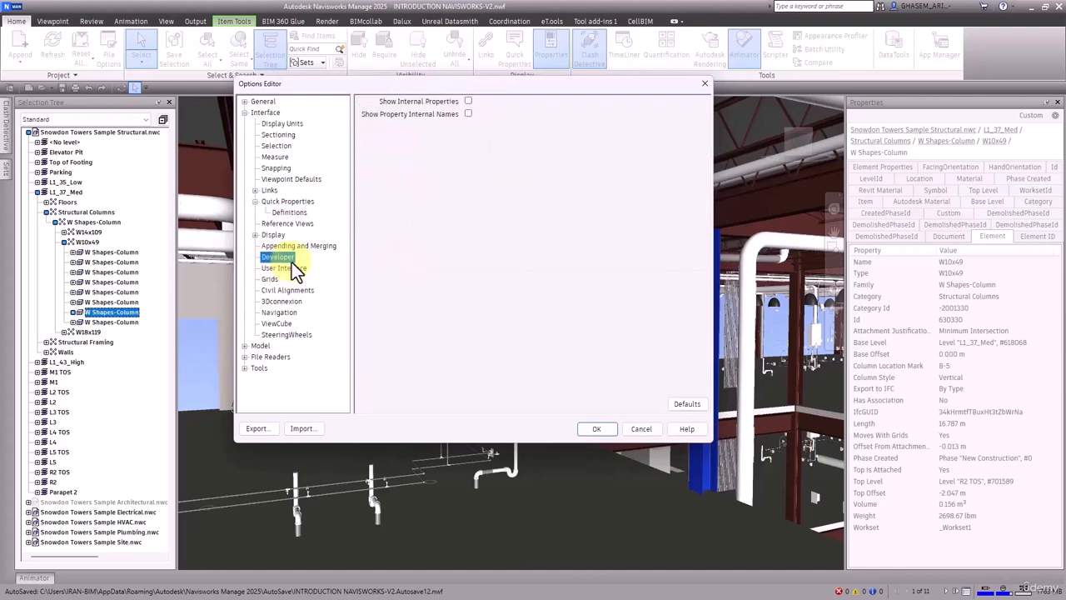
pyautogui.moveTo(448, 89); pyautogui.dragTo(408, 102)
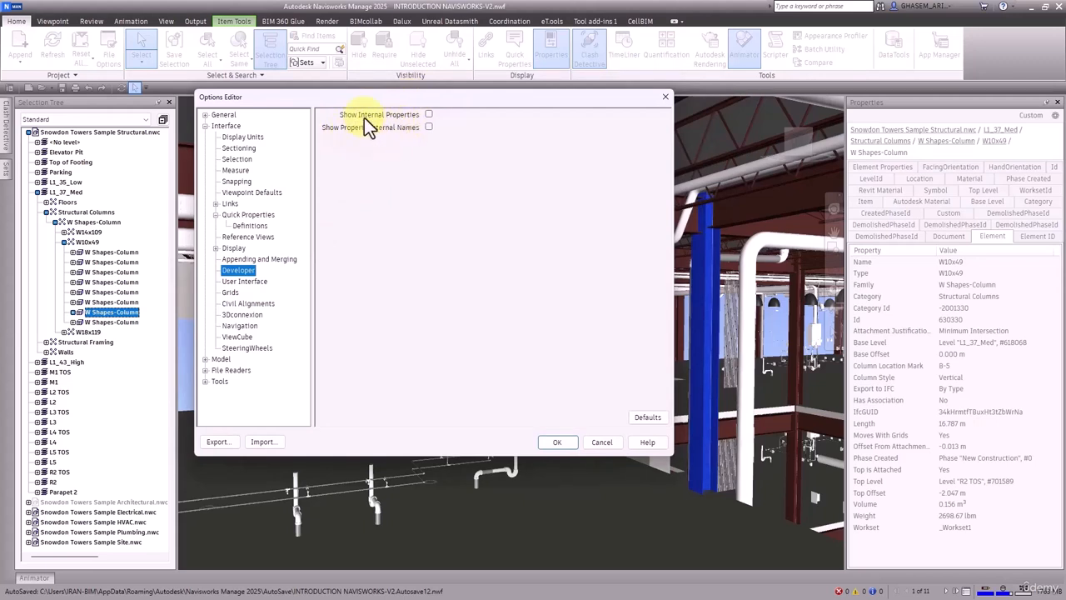
pyautogui.click(428, 115)
pyautogui.click(558, 441)
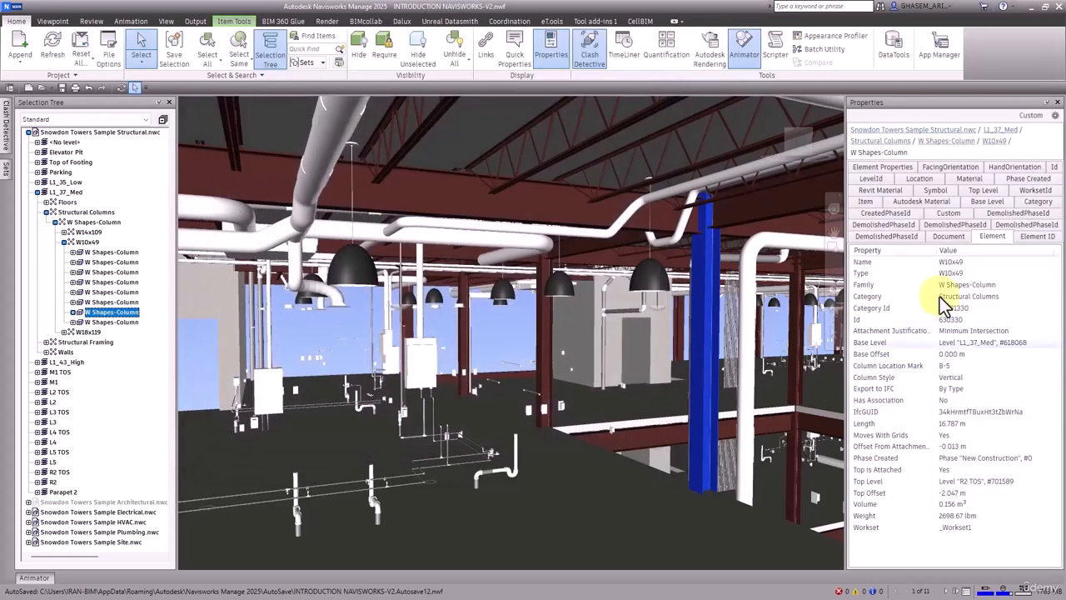
# Examine the Item properties, including Internal Type and GUID, of the column, a roof beam, a round duct and a duct elbow.
pyautogui.click(872, 207)
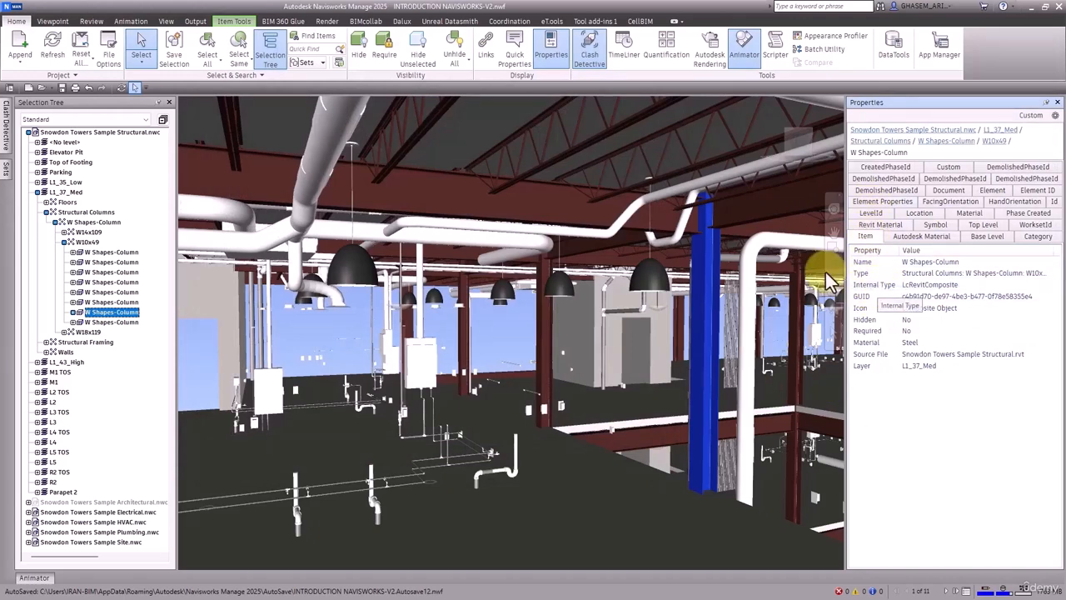
pyautogui.click(752, 207)
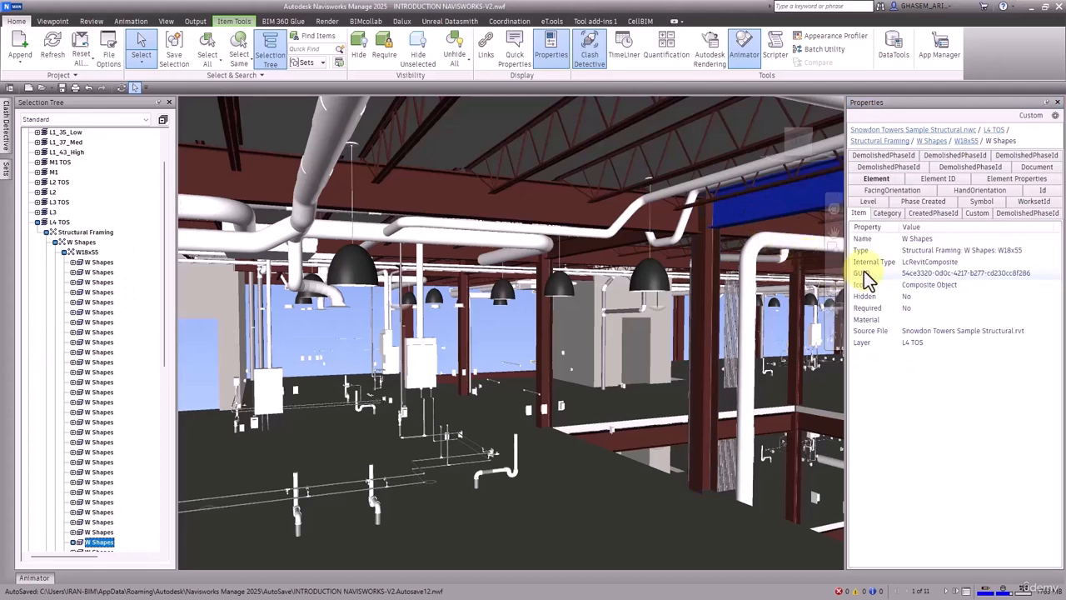
pyautogui.click(714, 179)
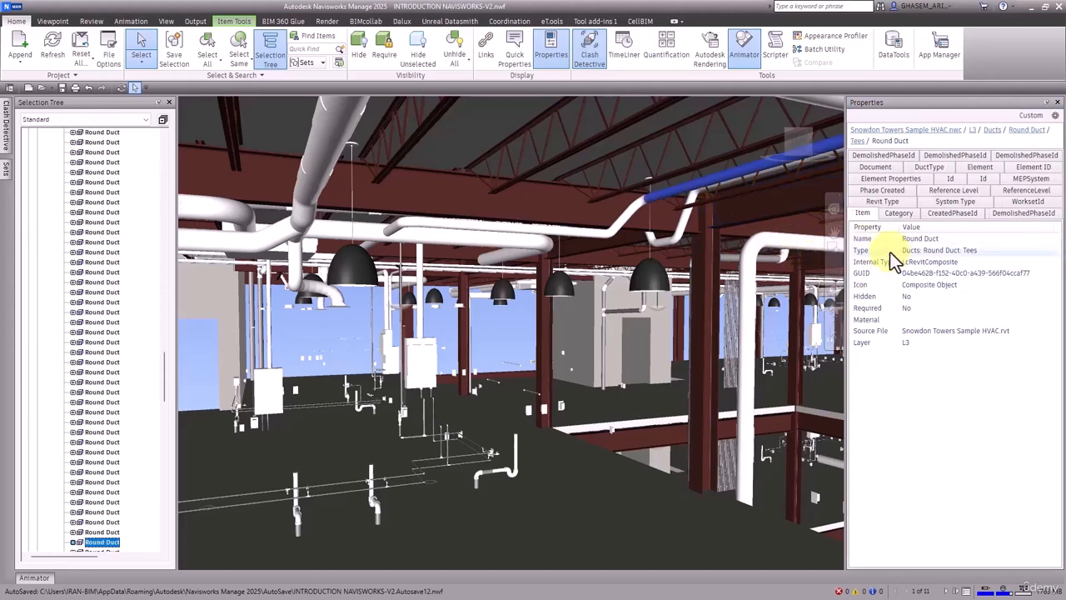
pyautogui.click(762, 251)
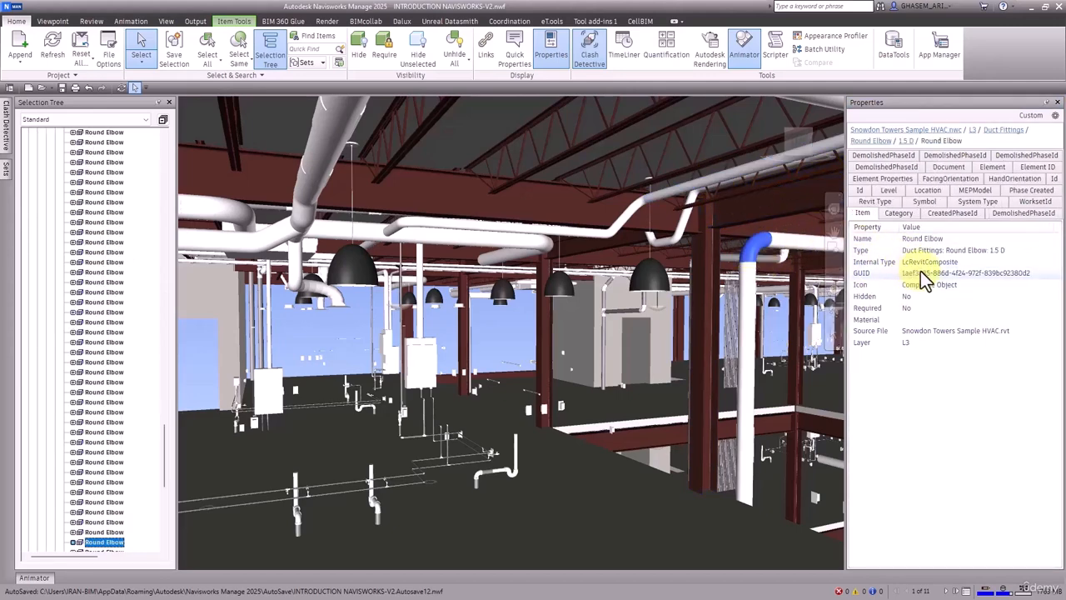
# Inspect the round duct's solid properties at Geometry selection resolution, and set the resolution back to First Object.
pyautogui.click(230, 76)
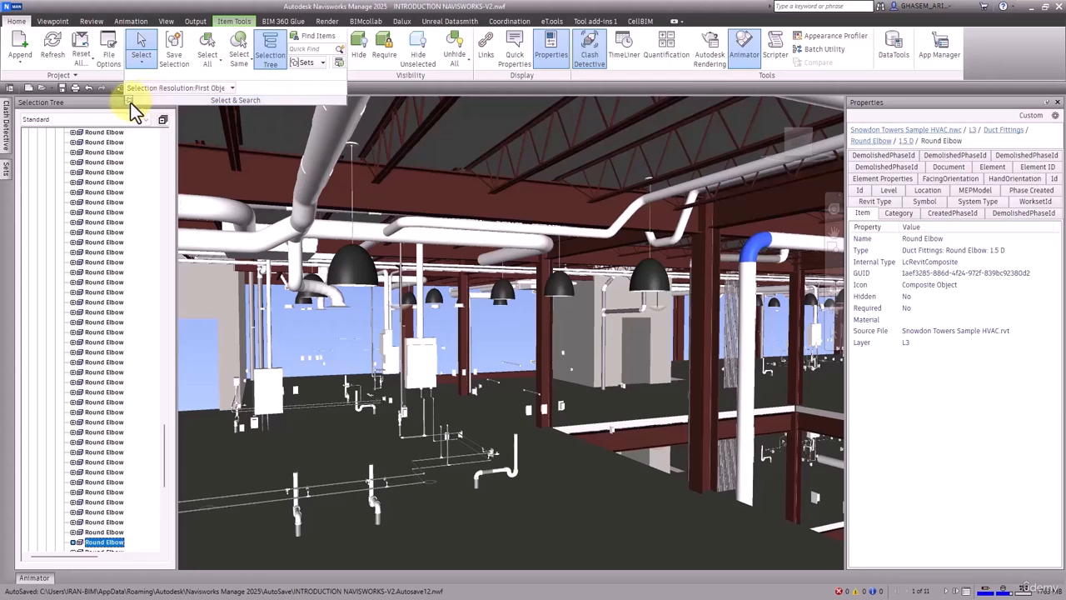
pyautogui.click(175, 87)
pyautogui.click(158, 164)
pyautogui.click(695, 200)
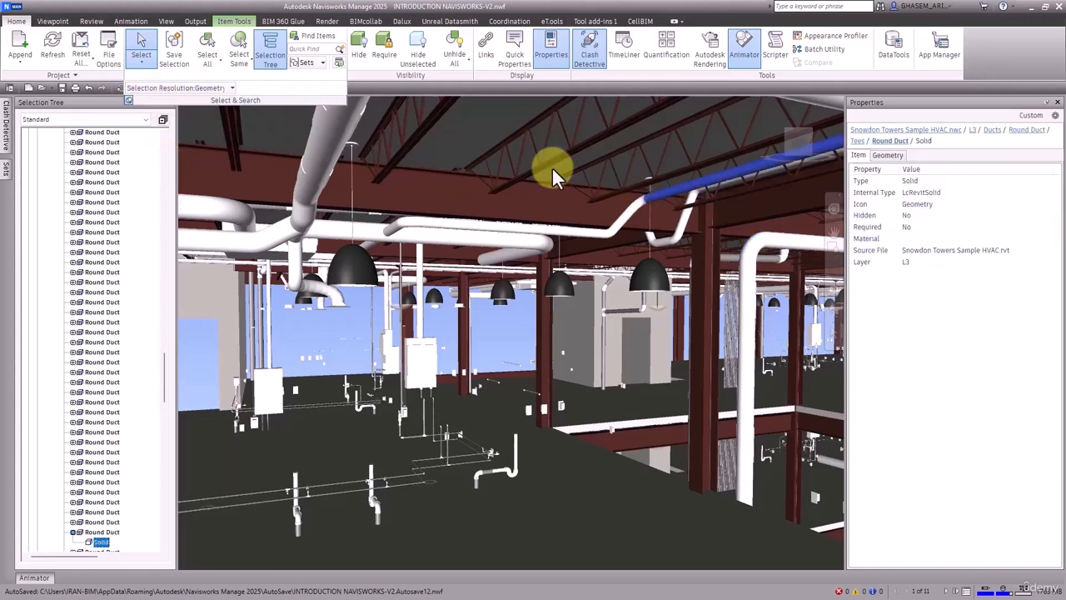
pyautogui.click(190, 89)
pyautogui.click(172, 128)
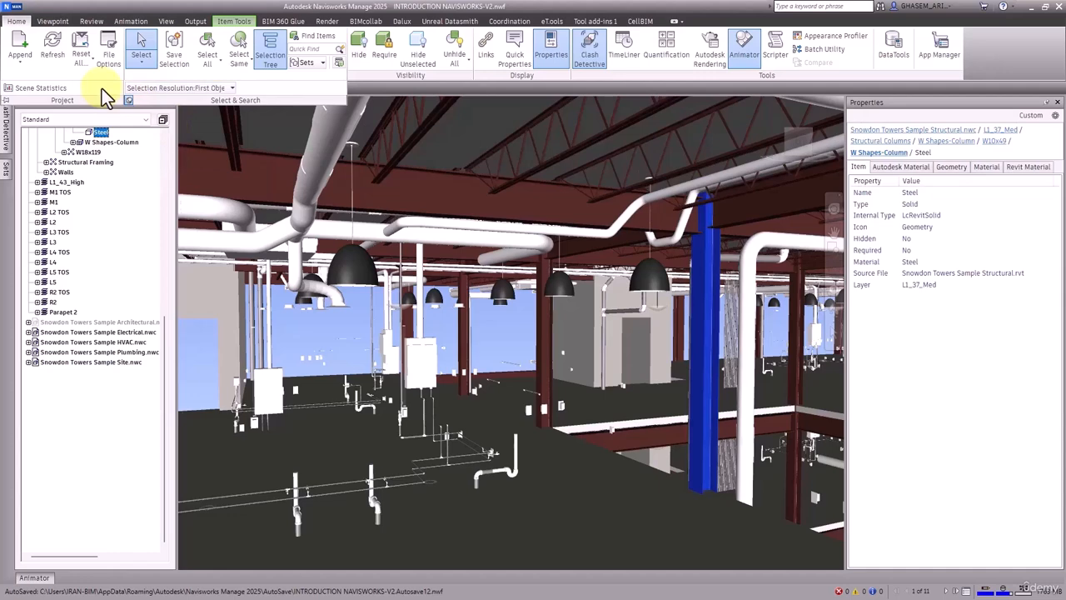
# Enable Show Property Internal Names in the Developer options, switching it off and on to compare the property names.
pyautogui.click(10, 7)
pyautogui.click(157, 253)
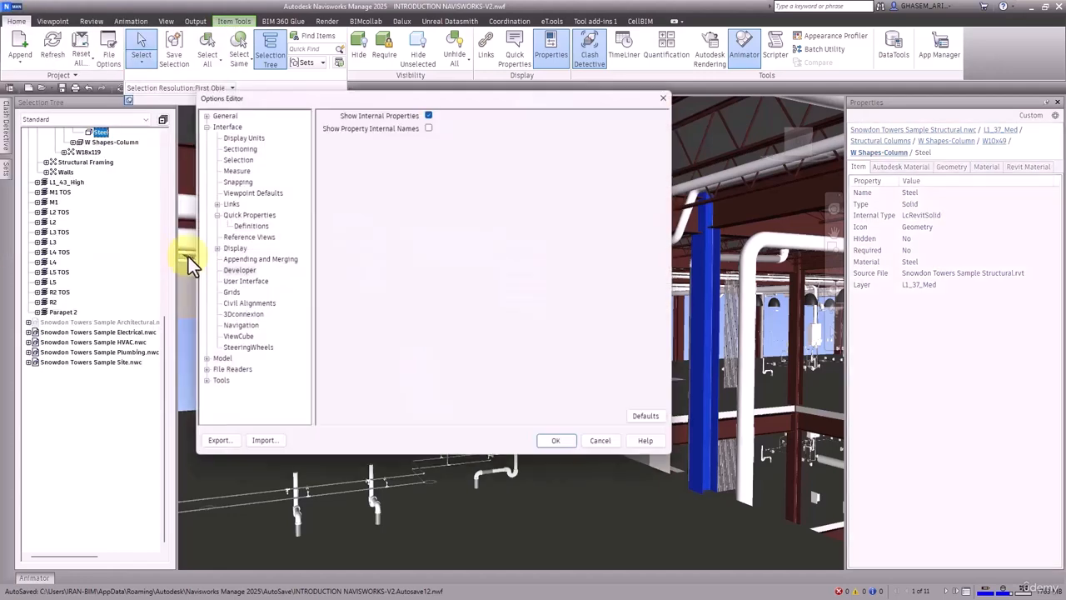
pyautogui.click(428, 128)
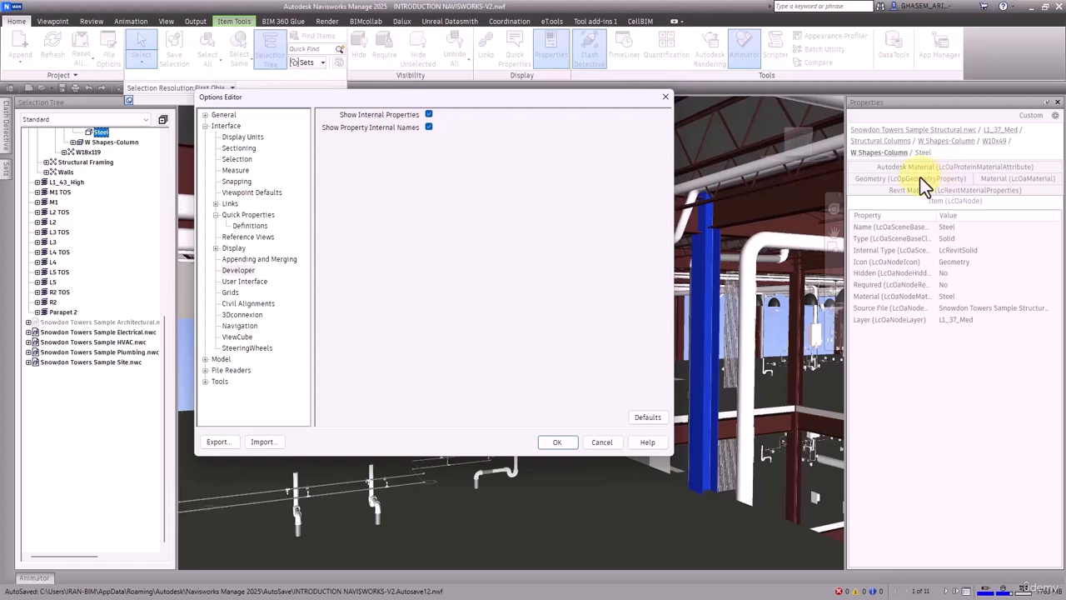
pyautogui.click(428, 126)
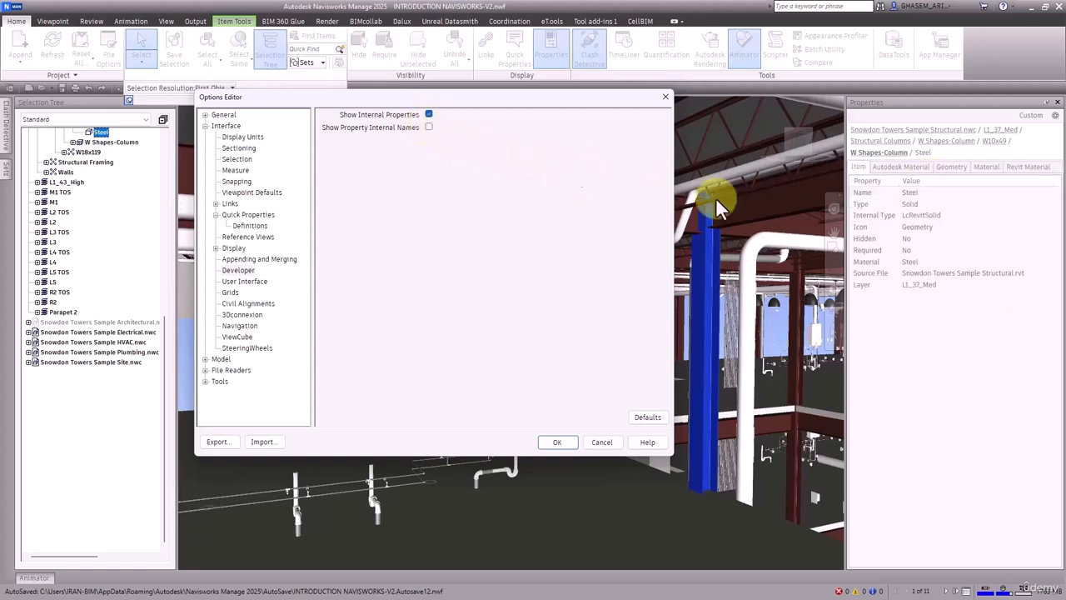
pyautogui.click(428, 127)
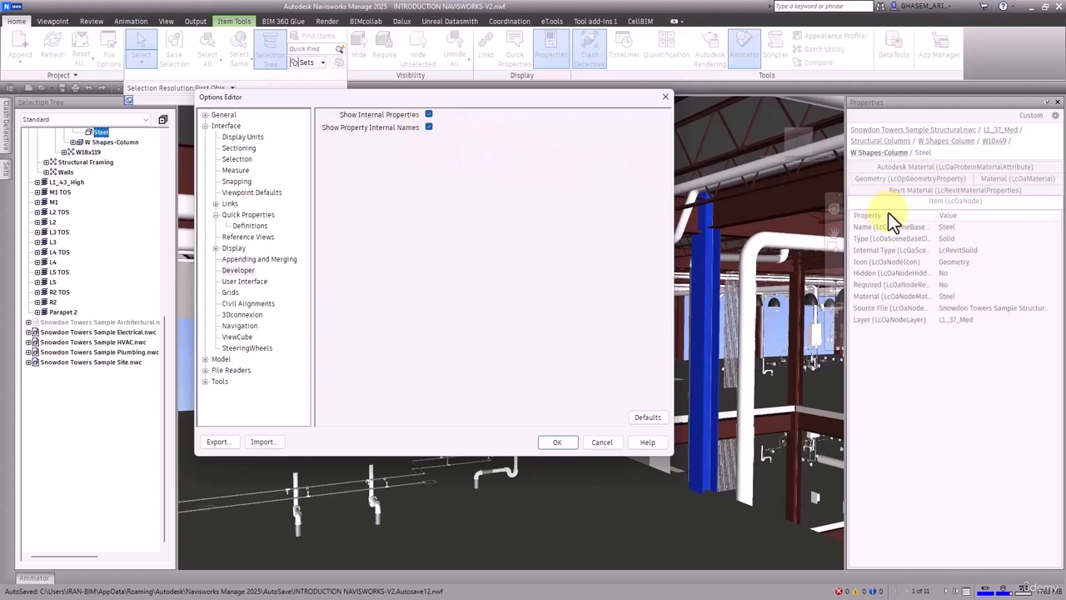
# Disable Show Internal Properties and Show Property Internal Names in the Developer options, rechecking the internal names display before applying.
pyautogui.click(428, 127)
pyautogui.click(430, 115)
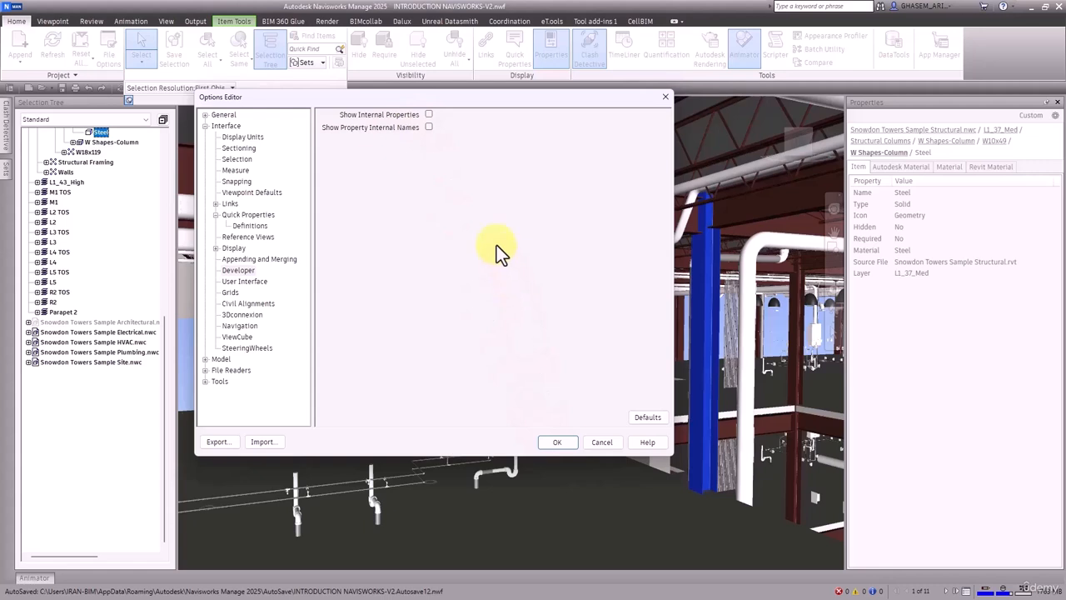
pyautogui.click(428, 127)
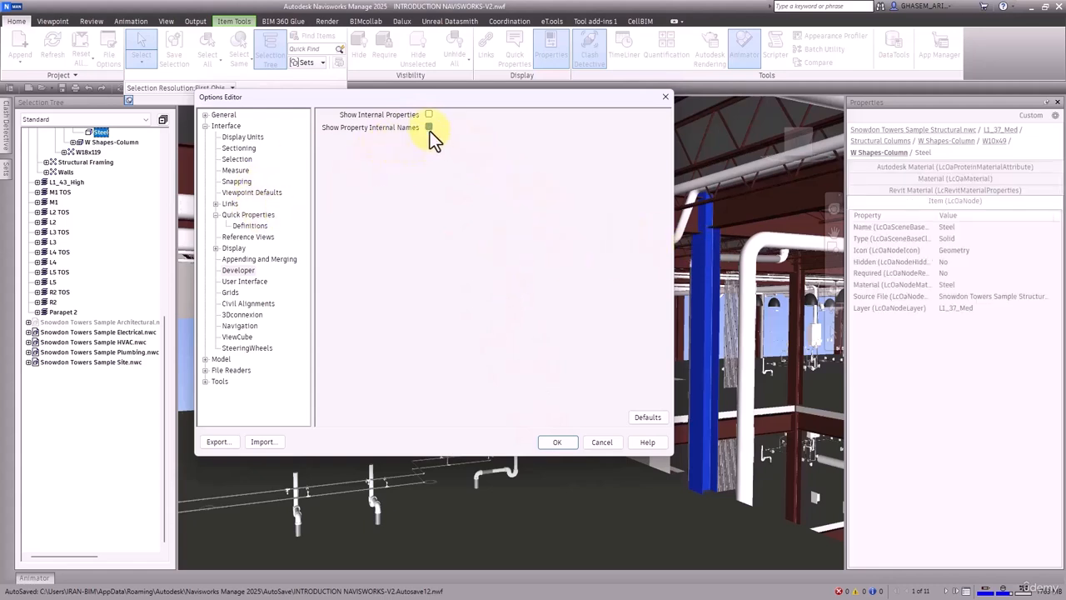
pyautogui.click(428, 127)
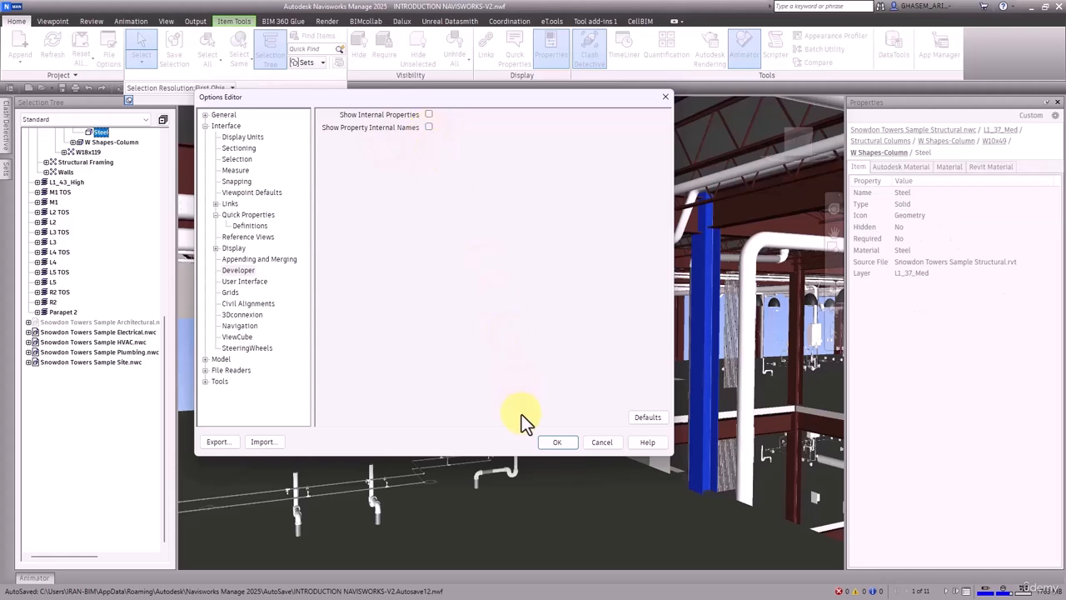
pyautogui.click(558, 442)
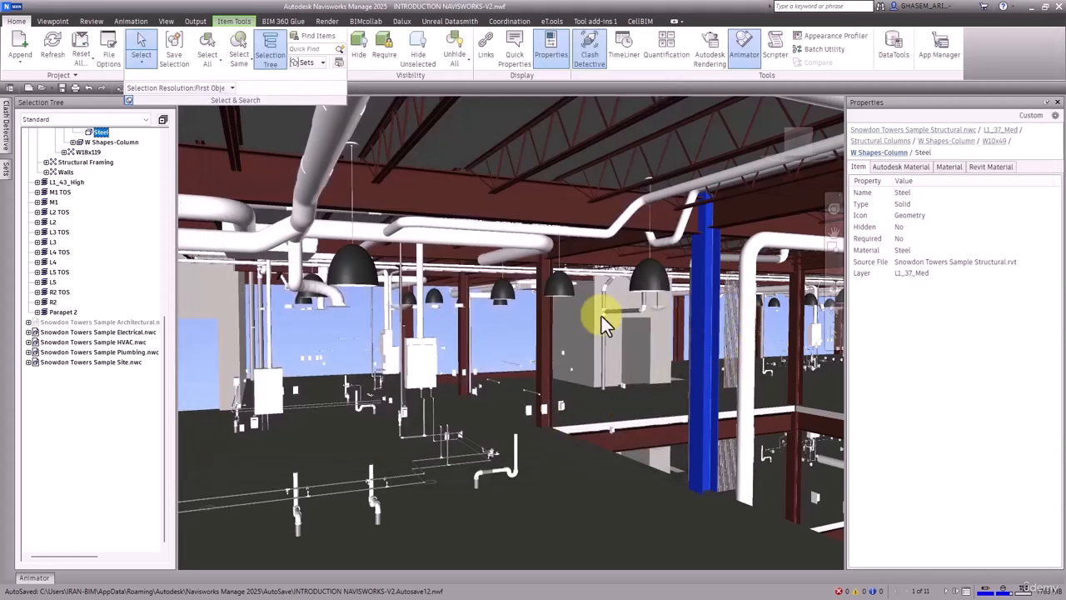
# Clear the column selection and select the long roof beam to view its standard Item properties.
pyautogui.click(518, 322)
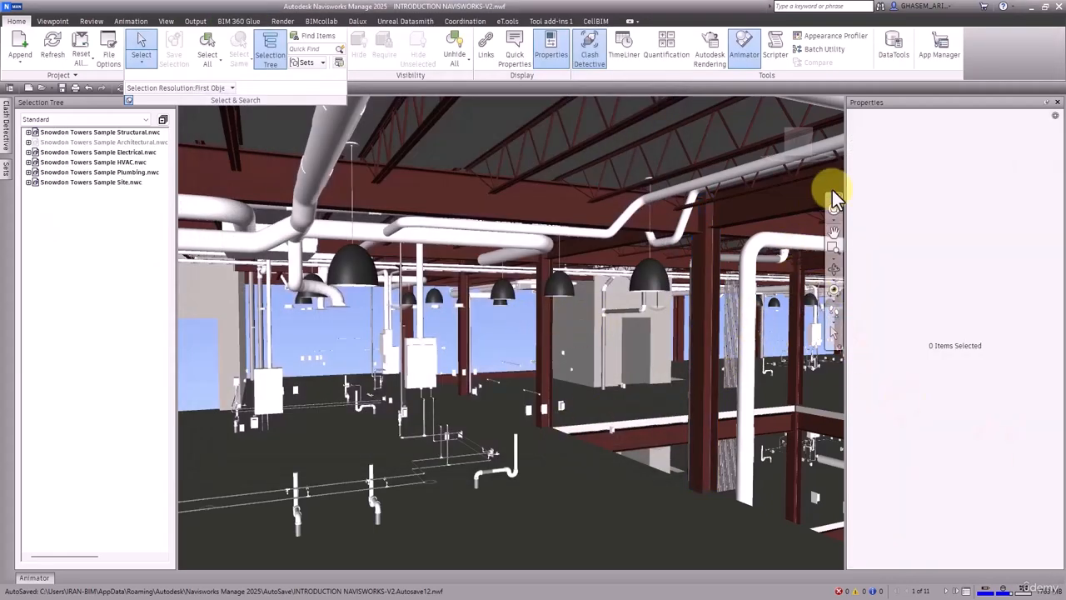
pyautogui.click(541, 214)
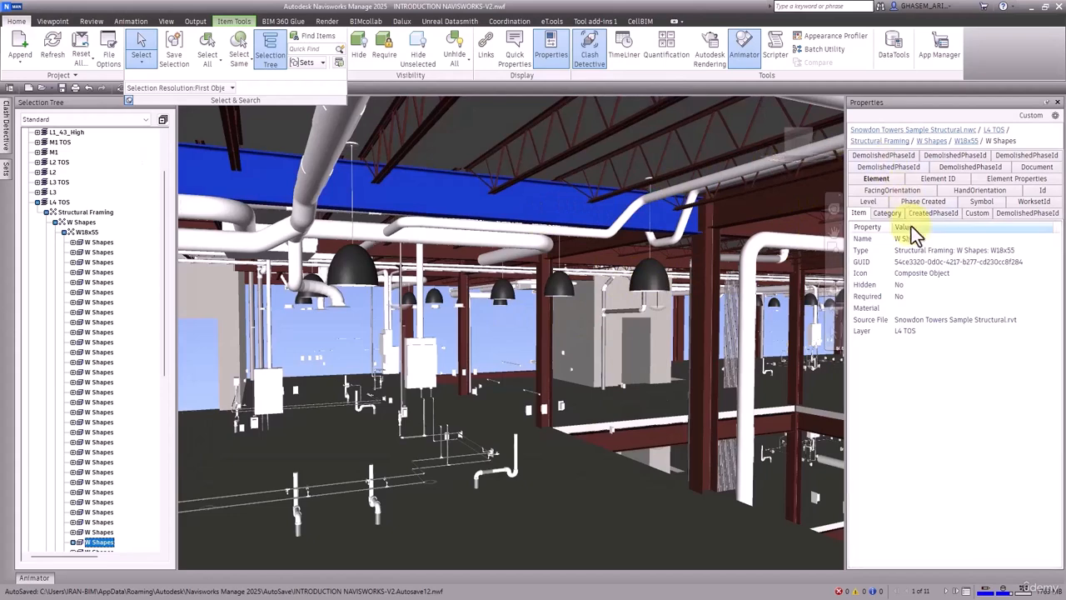